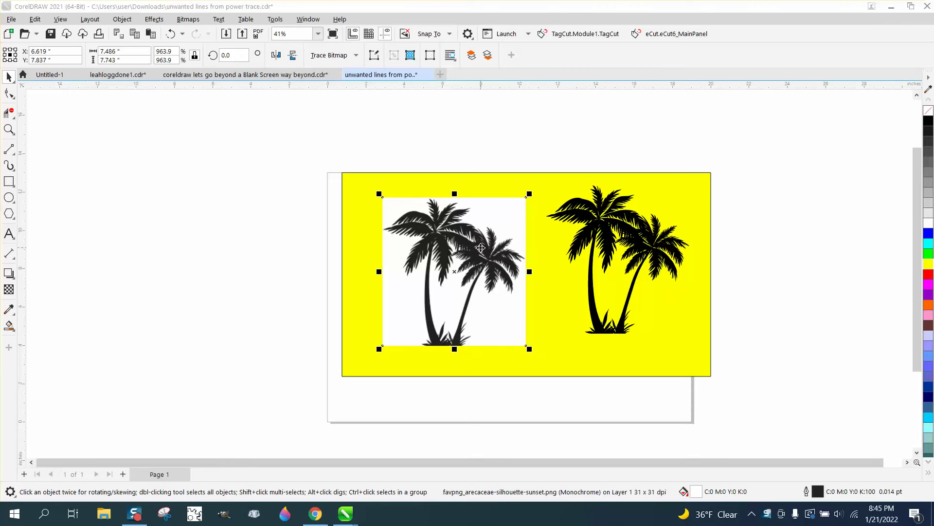
- Move the traced palm curve over the trees and make it unfilled with a black outline
mouse_move(622, 235)
left_mouse_down()
mouse_move(644, 287)
mouse_move(631, 285)
mouse_move(626, 234)
left_mouse_up()
left_click(928, 120)
right_click(928, 119)
left_click(929, 110)
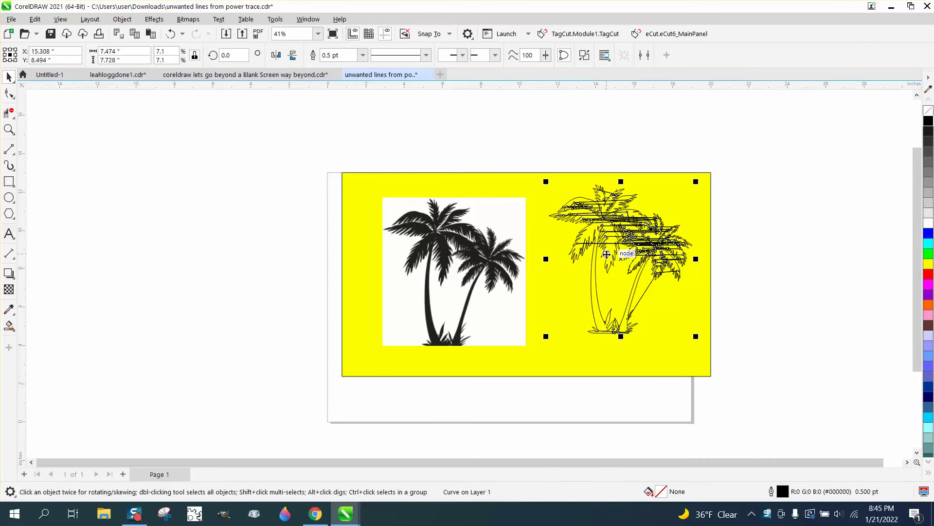
left_click(496, 250)
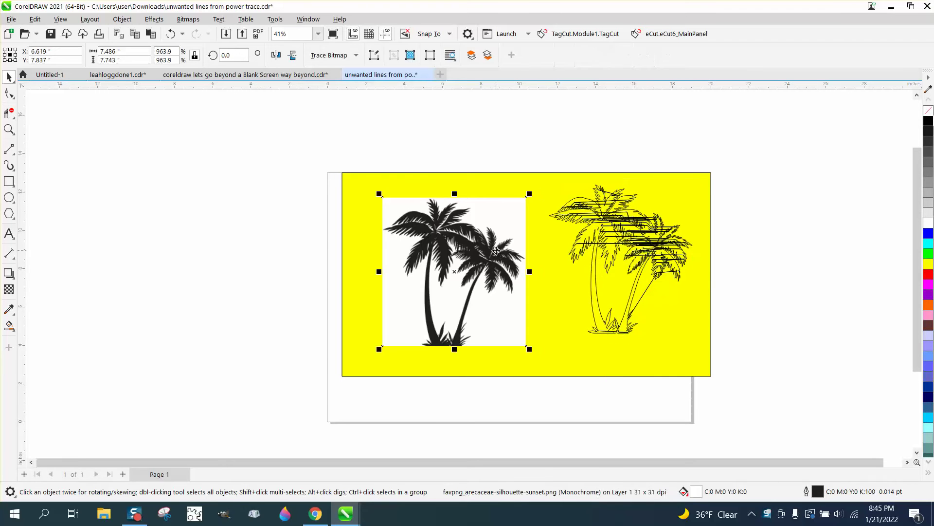
- Shrink the palm bitmap to a thumbnail and resample it to 300 dpi, then convert it to bitmap
left_click_drag(532, 192, 367, 206)
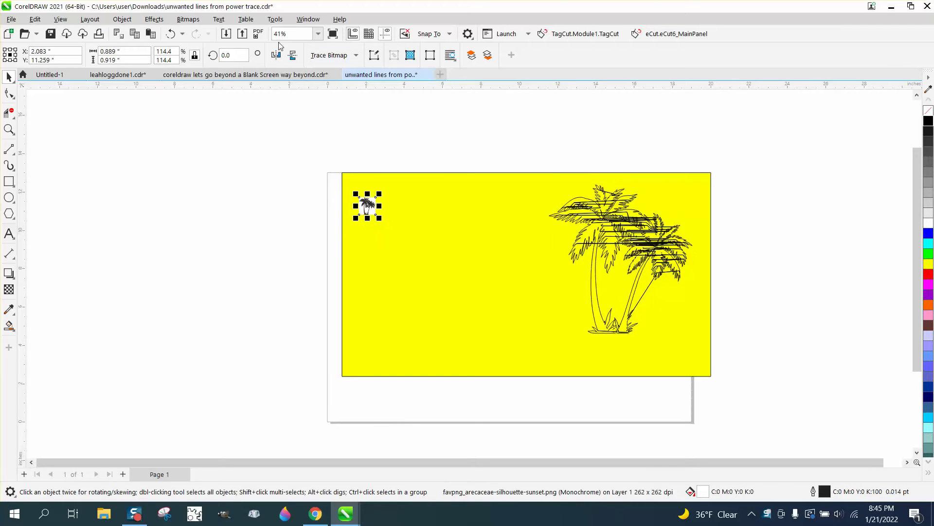
left_click(190, 19)
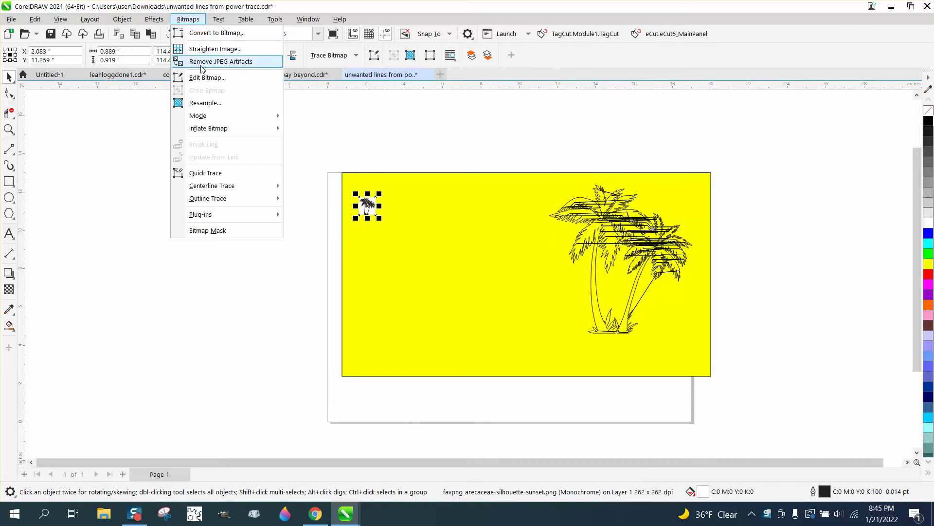
left_click(204, 105)
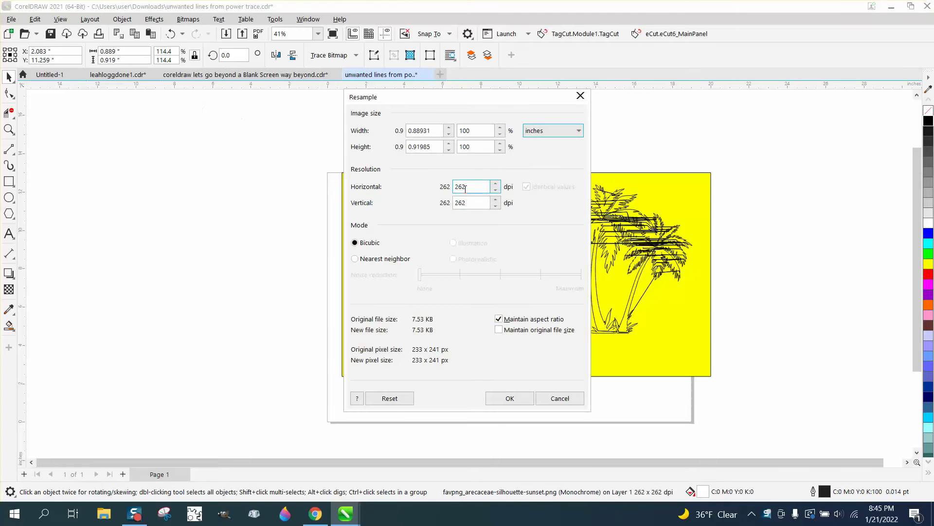
left_click_drag(482, 186, 415, 190)
type("300")
left_click(509, 397)
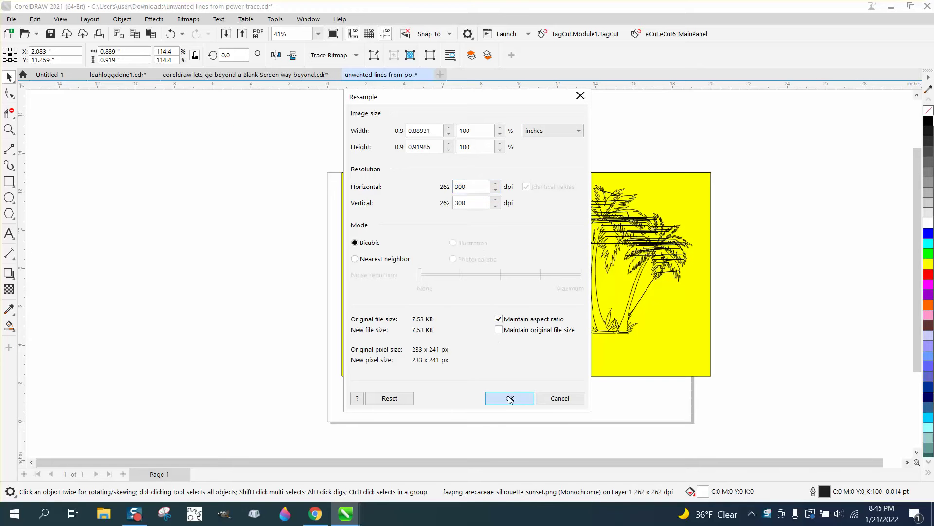
left_click(187, 19)
left_click(214, 34)
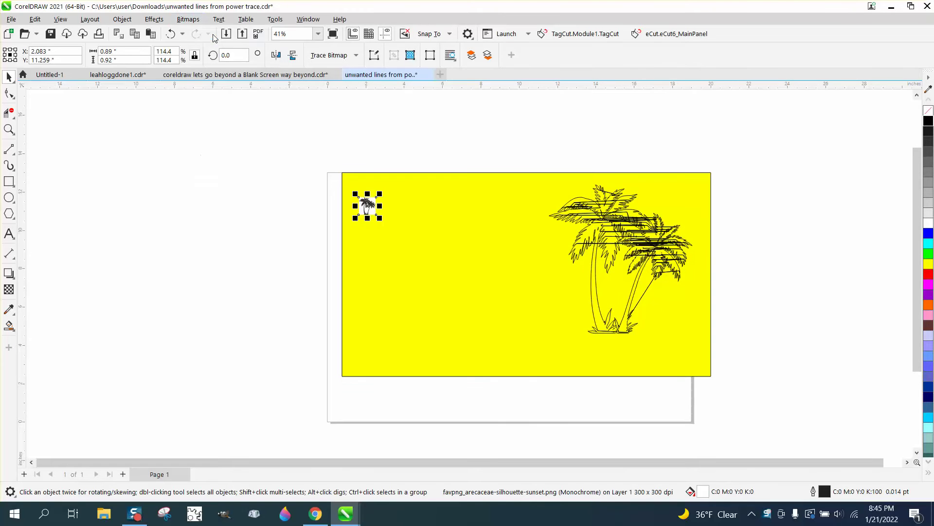
- Trace the bitmap with Outline Trace > Clipart into a 54-object palm group and move it aside
left_click(490, 317)
left_click(357, 56)
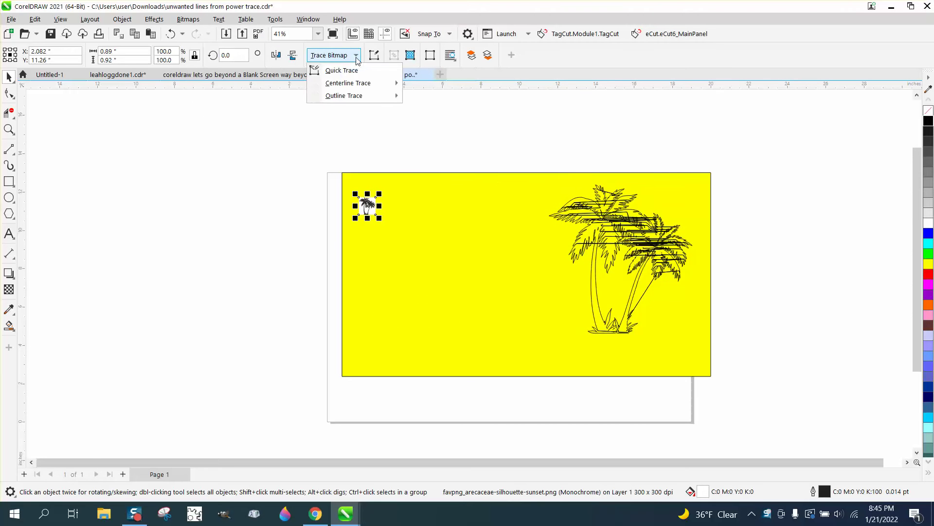
mouse_move(362, 96)
left_click(434, 136)
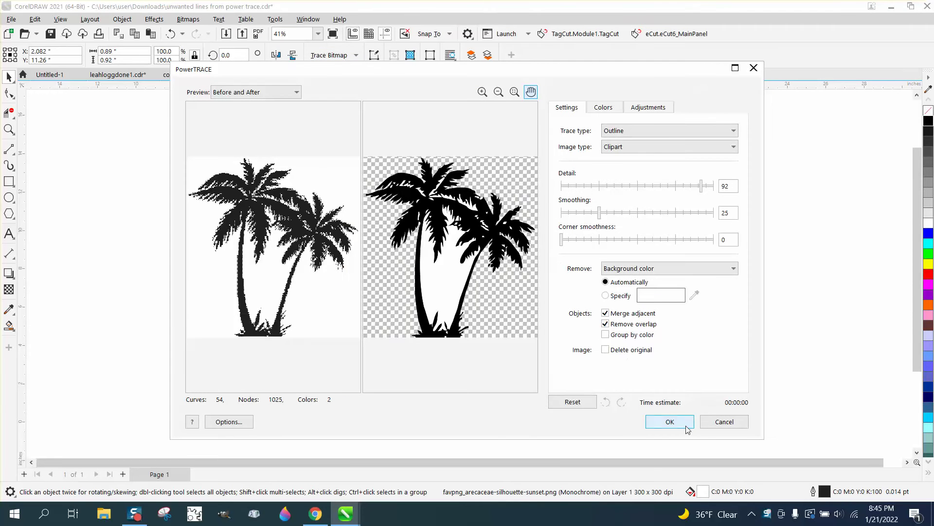
left_click(668, 419)
mouse_move(370, 206)
left_mouse_down()
mouse_move(404, 218)
mouse_move(434, 251)
left_mouse_up()
- Move the traced palm group down-right and ungroup its 54 pieces
left_click(9, 77)
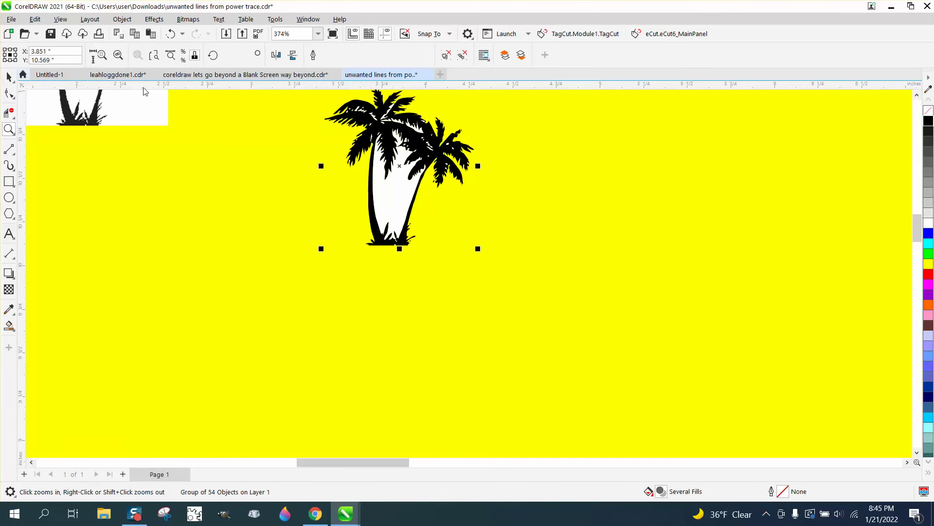
left_click_drag(425, 139, 529, 171)
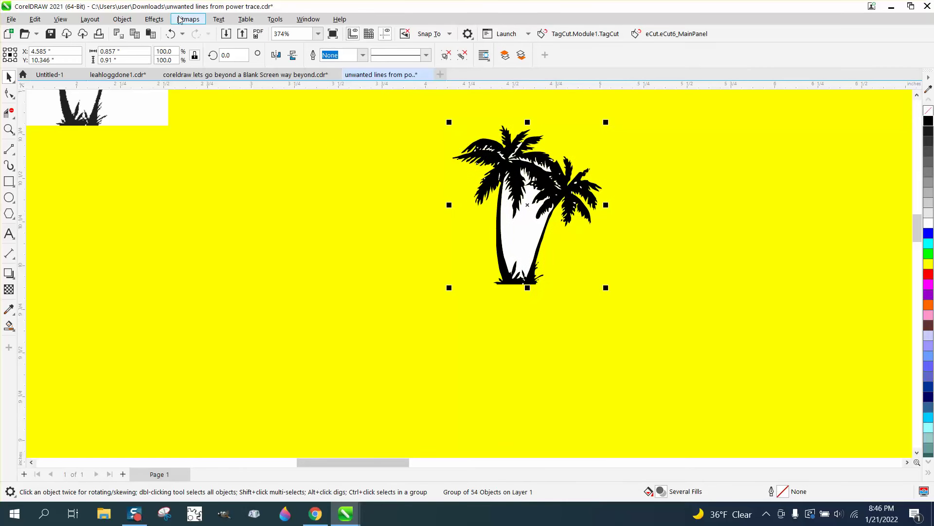
left_click(128, 19)
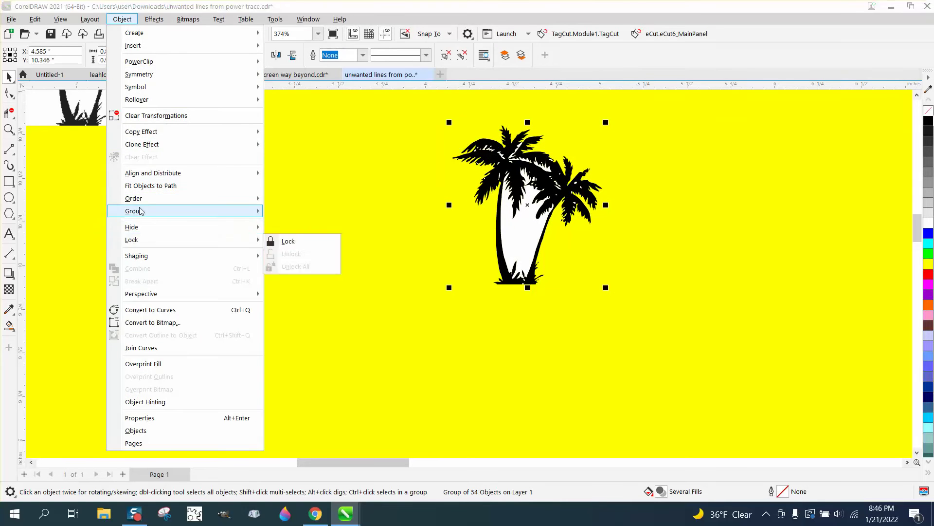
mouse_move(188, 212)
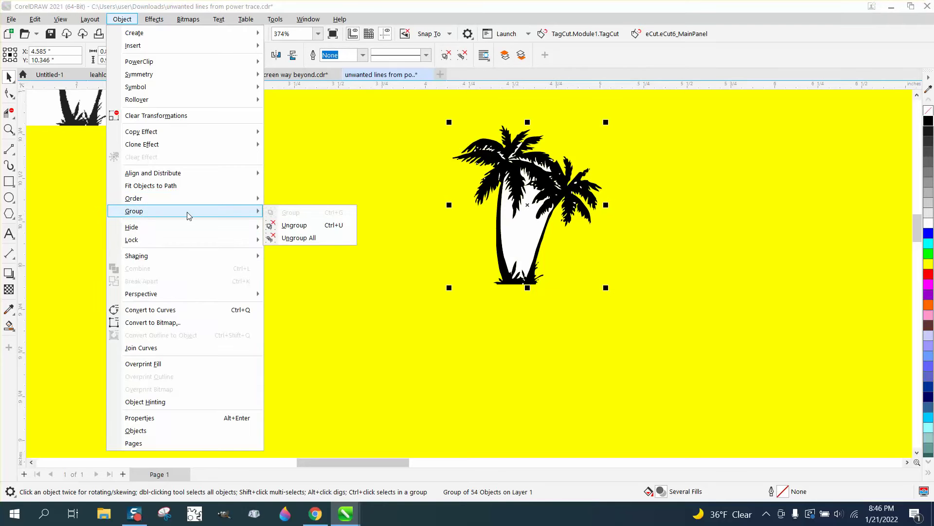
left_click(291, 222)
- Pull the black palm silhouette off the white shape behind it
left_click(540, 141)
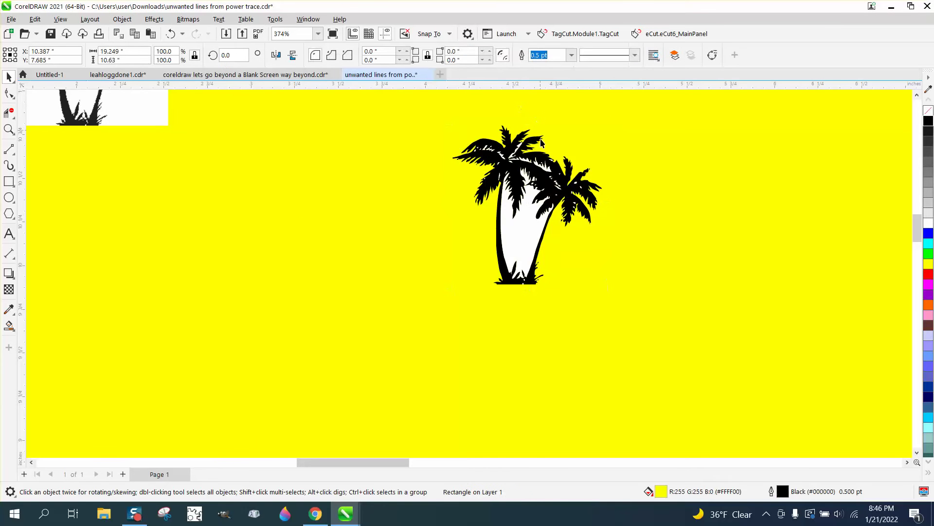
left_click_drag(540, 161, 399, 172)
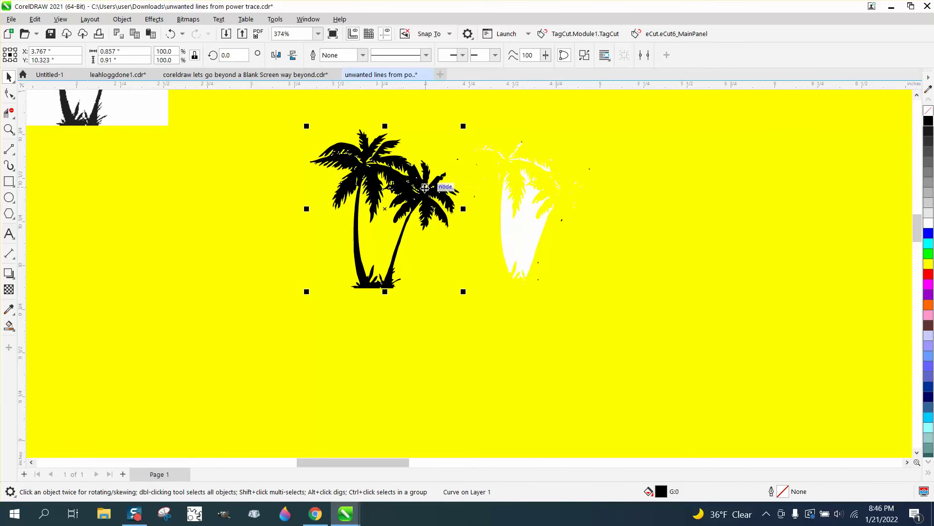
left_click_drag(438, 192, 408, 217)
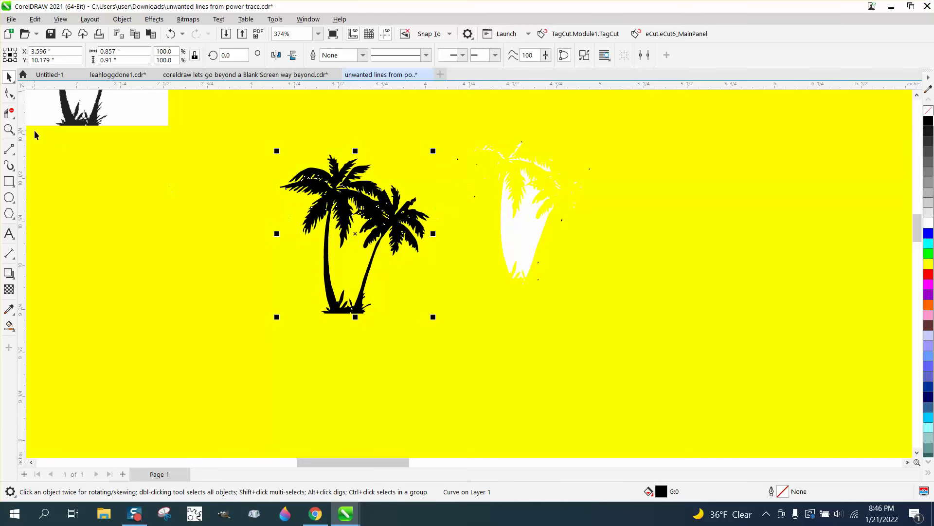
left_click(180, 139)
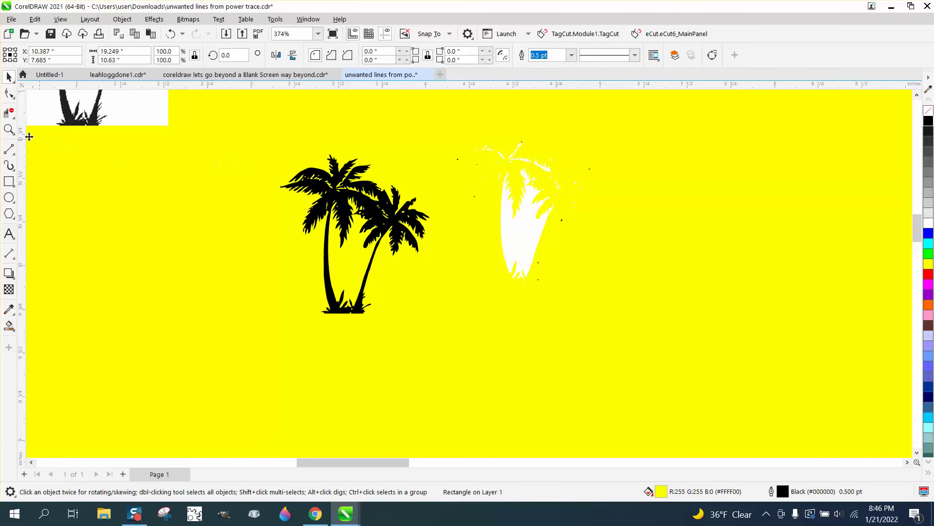
- Zoom in to inspect the fronds, then move the silhouette right of the white shape
left_click(9, 129)
left_click_drag(350, 193, 449, 257)
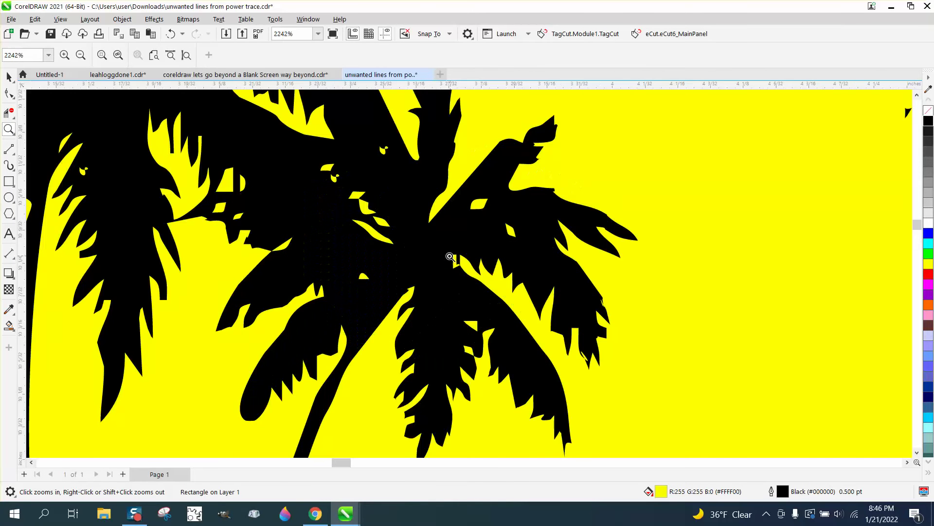
scroll(459, 250, "down", 3)
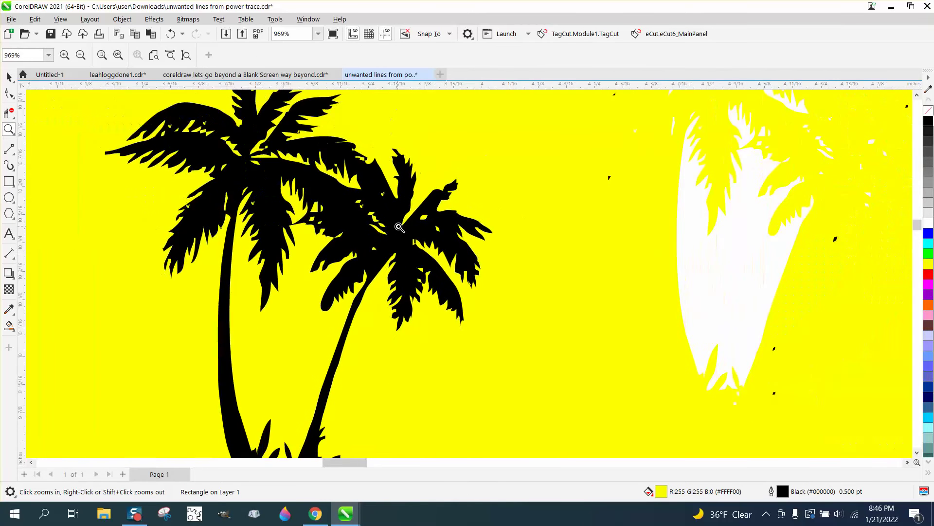
scroll(399, 226, "down", 2)
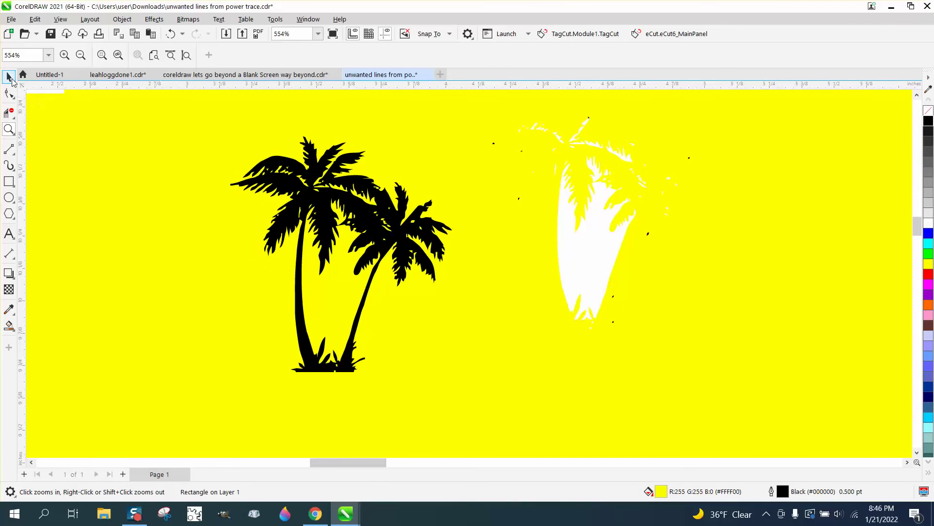
left_click(9, 77)
left_click_drag(414, 242, 857, 246)
- Center the large outlined palm trace on the page and zoom in on it
scroll(443, 209, "down", 1)
scroll(443, 209, "down", 15)
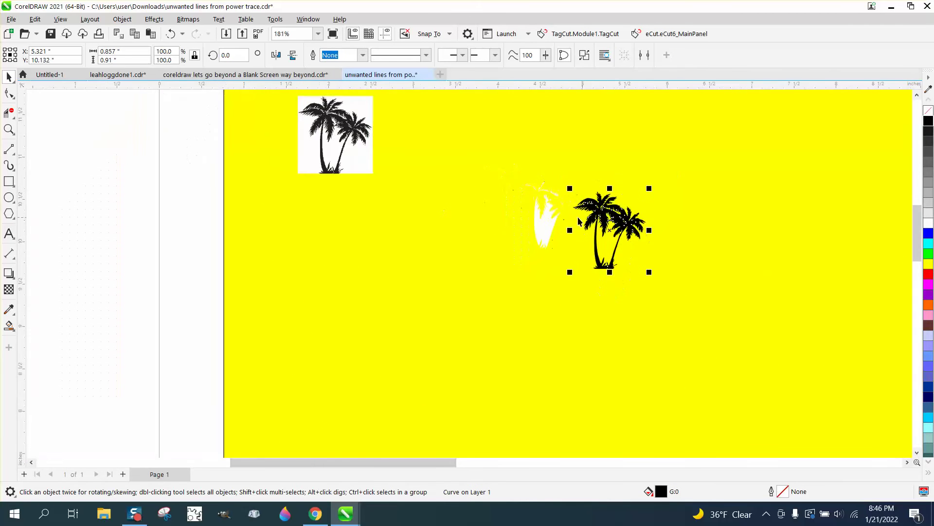
left_click_drag(844, 222, 687, 222)
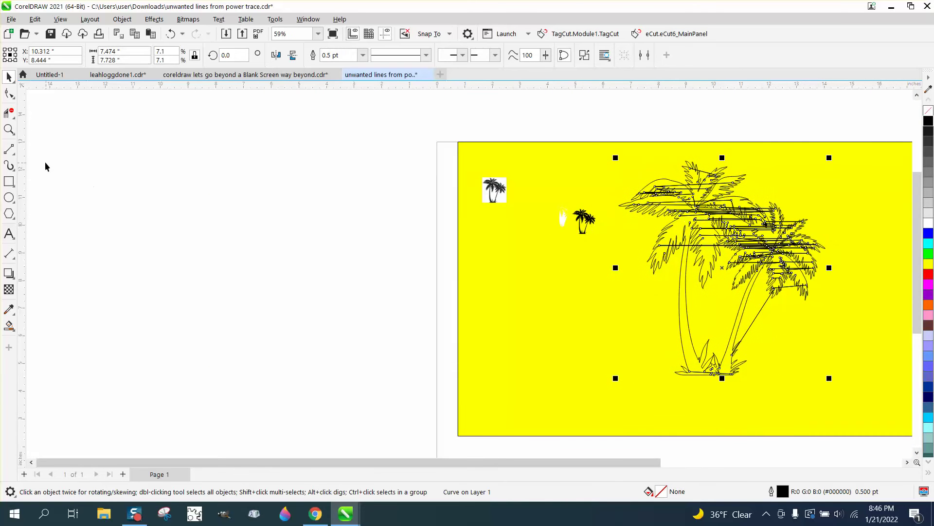
left_click(9, 129)
left_click(626, 183)
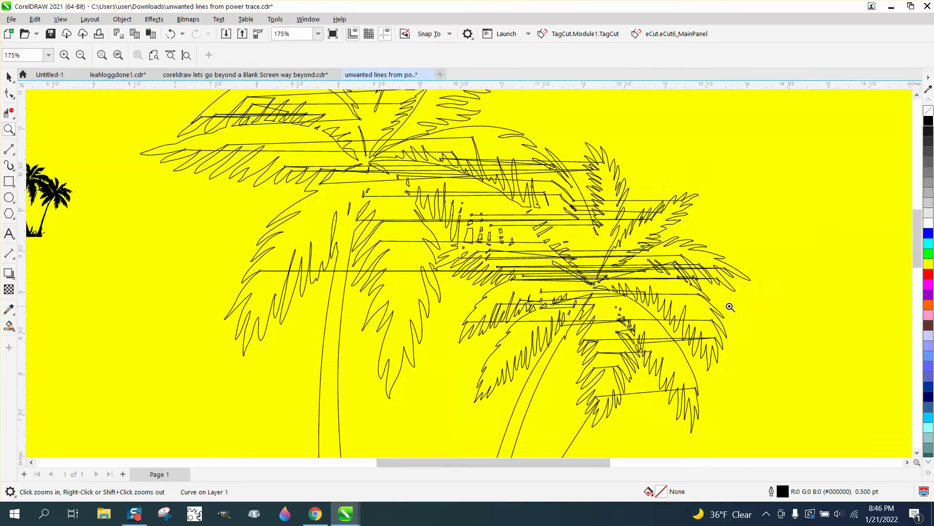
- Delete the stray horizontal lines across the trees with Virtual Segment Delete and check the node count
left_click(9, 113)
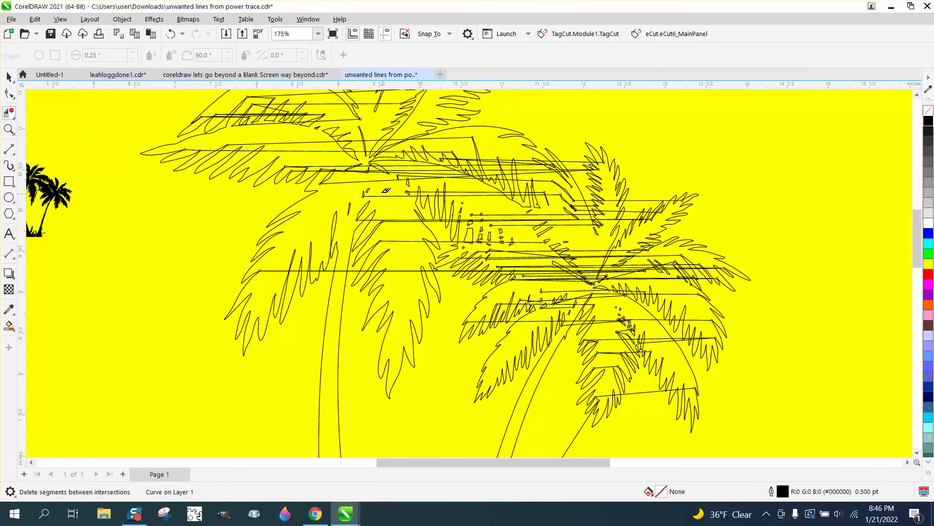
left_click(384, 177)
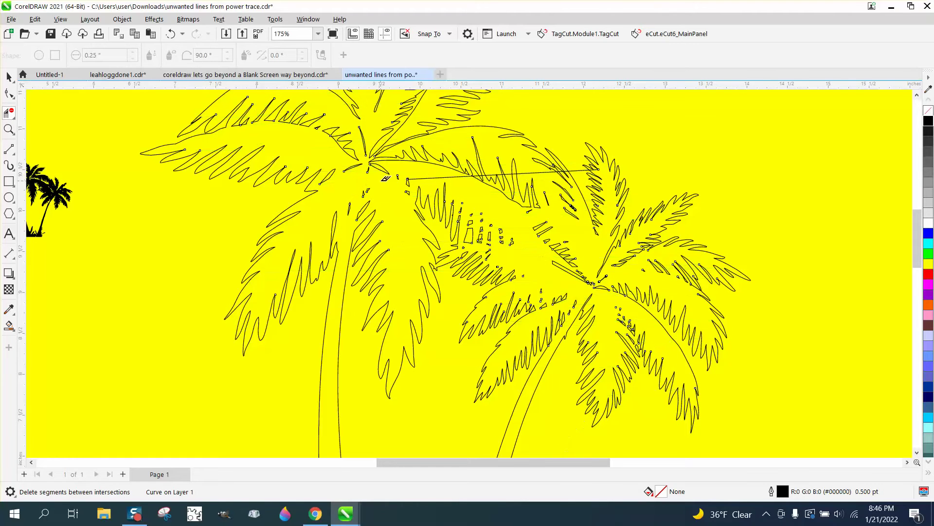
left_click(436, 176)
left_click(535, 173)
double_click(8, 93)
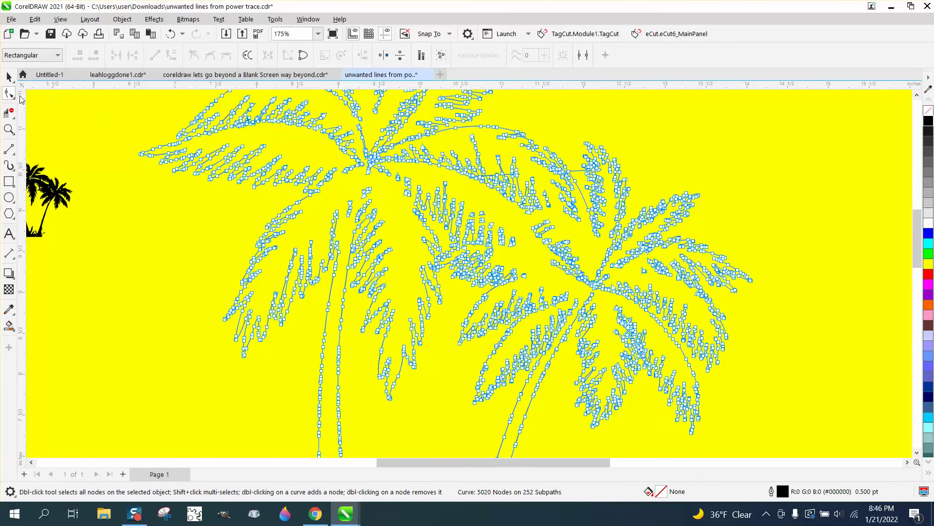
left_click(9, 113)
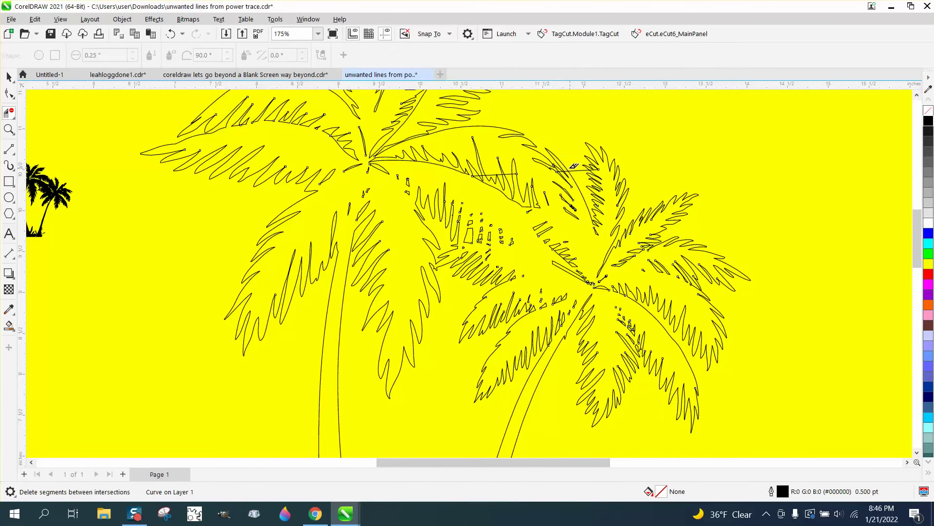
left_click(9, 129)
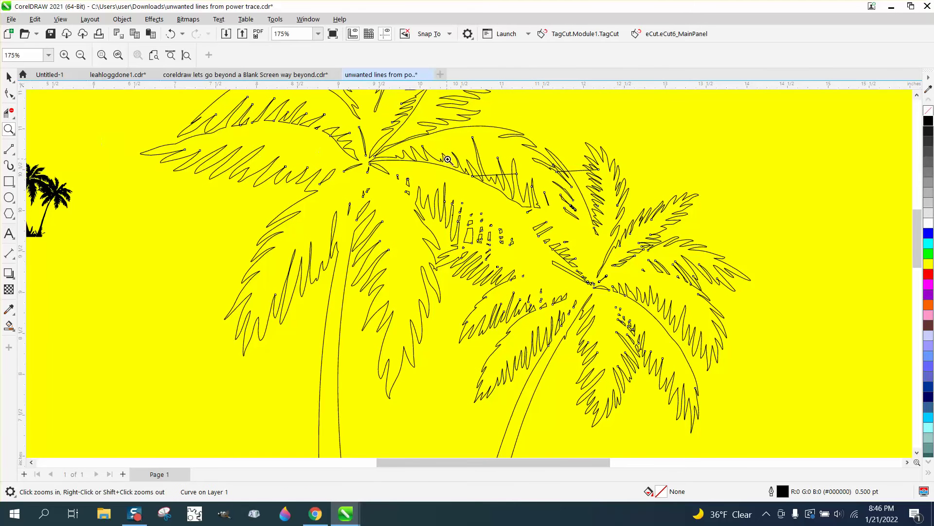
- Delete the pieces of the lower stray line crossing the left fronds
left_click_drag(481, 161, 657, 229)
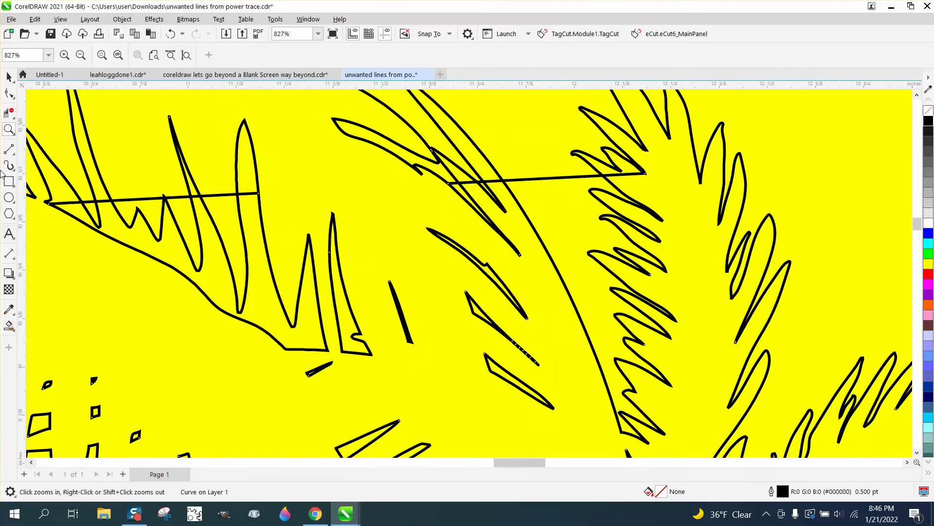
left_click(8, 113)
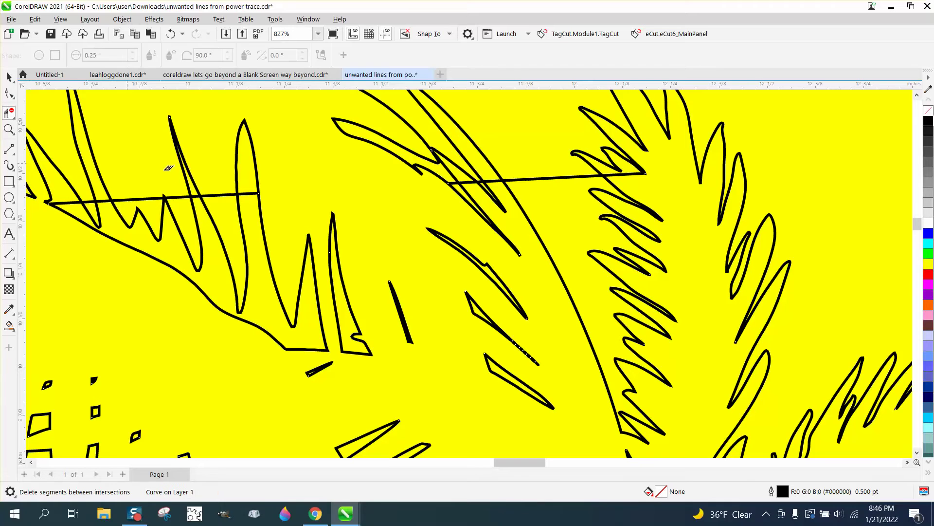
left_click(151, 198)
left_click(9, 93)
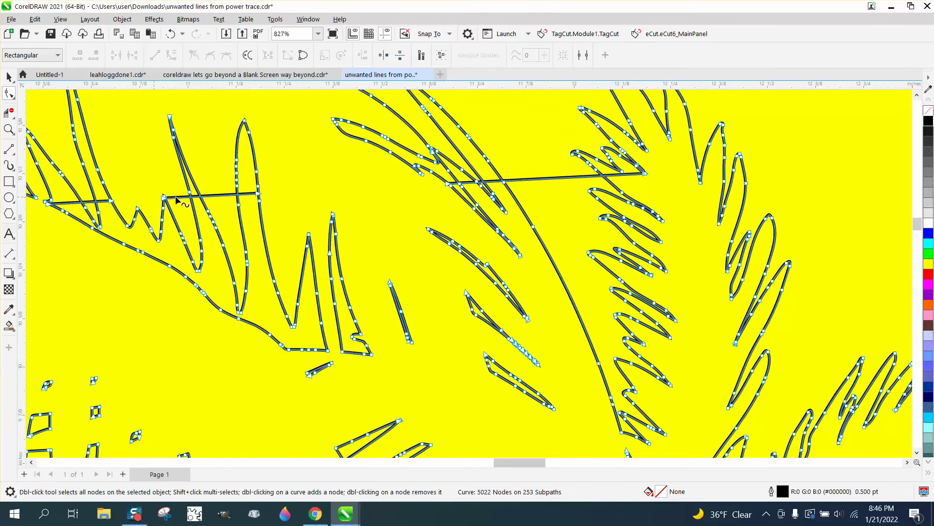
left_click(9, 114)
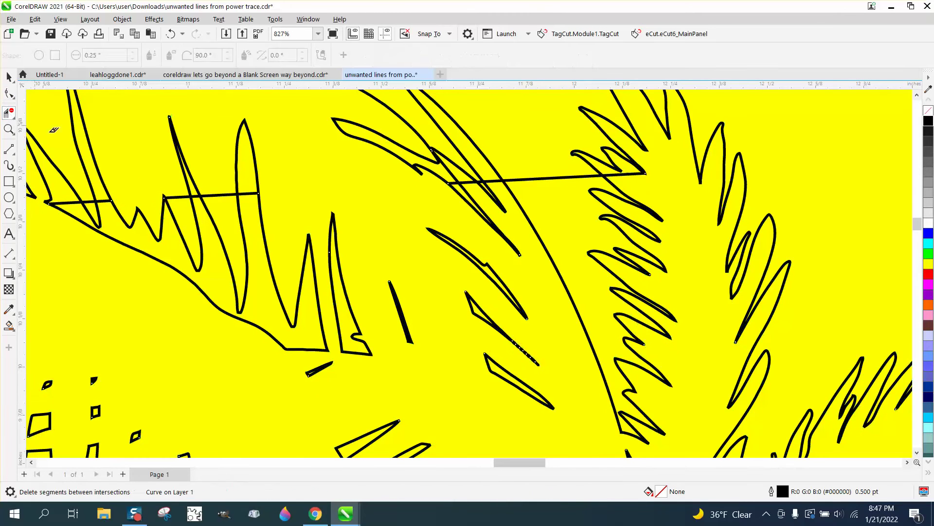
left_click(195, 194)
left_click(234, 194)
left_click(91, 197)
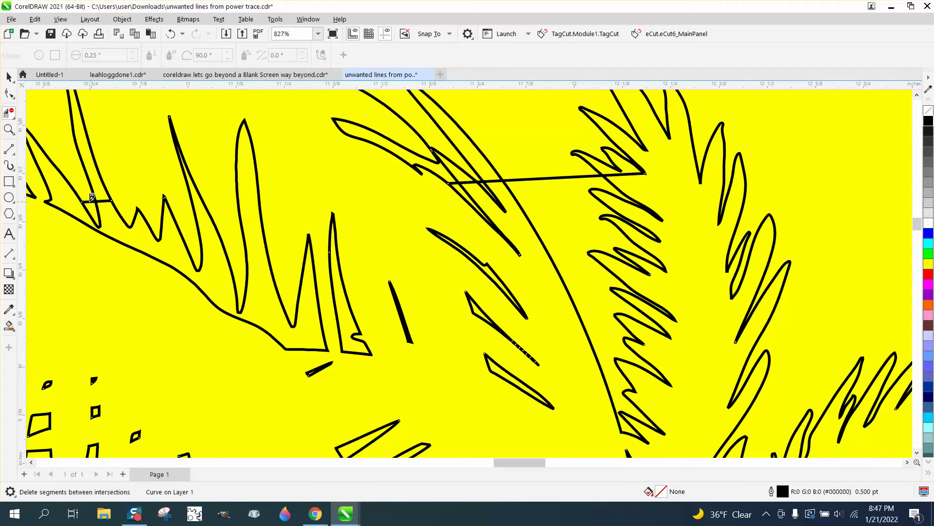
left_click(112, 200)
- Delete the upper stray line pieces, undoing one frond edge removed by mistake
left_click(457, 180)
left_click(483, 179)
left_click(480, 182)
left_click(495, 180)
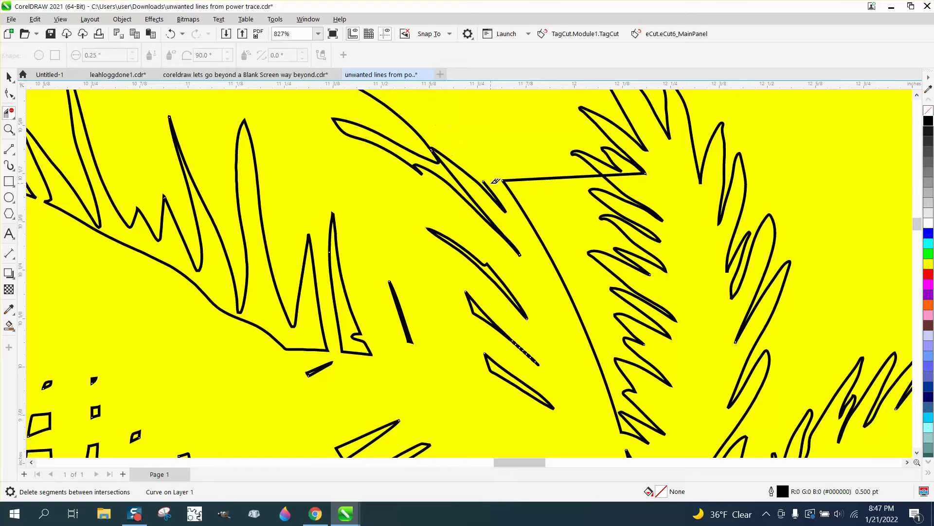
left_click(170, 34)
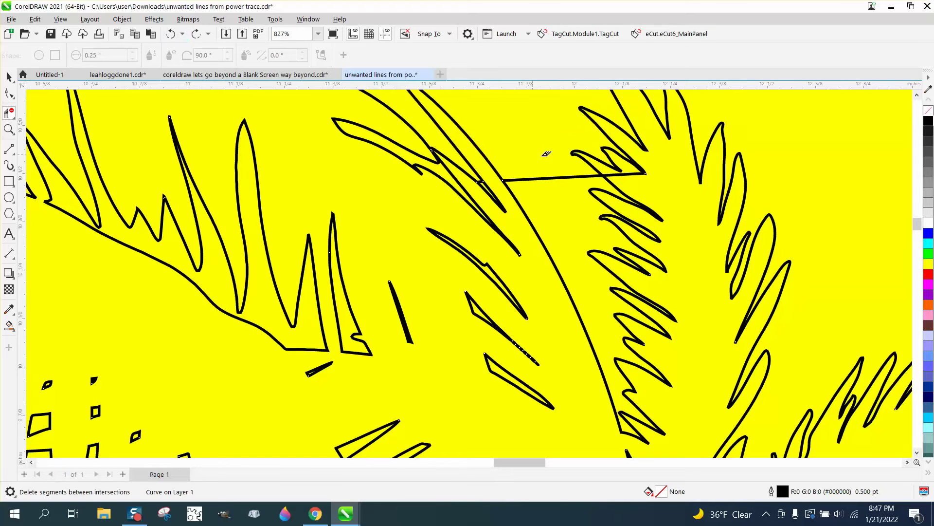
left_click(546, 176)
left_click(632, 170)
- Zoom in to delete the tiny leftover stub, then reshape the frond tip node
left_click(9, 129)
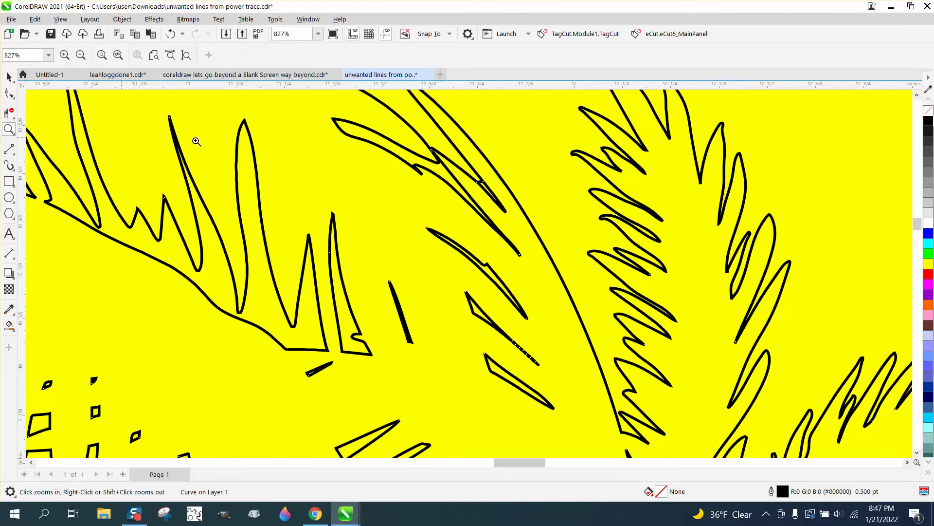
left_click_drag(453, 168, 555, 213)
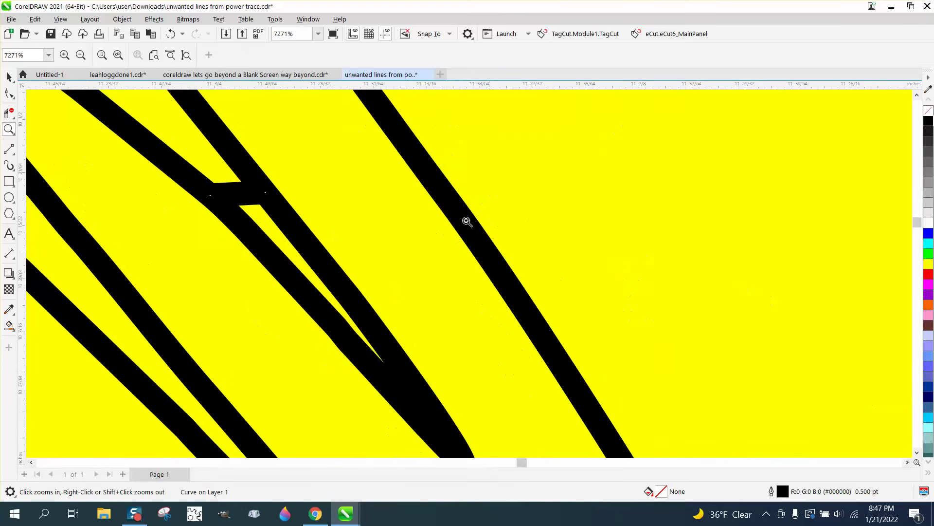
left_click(9, 113)
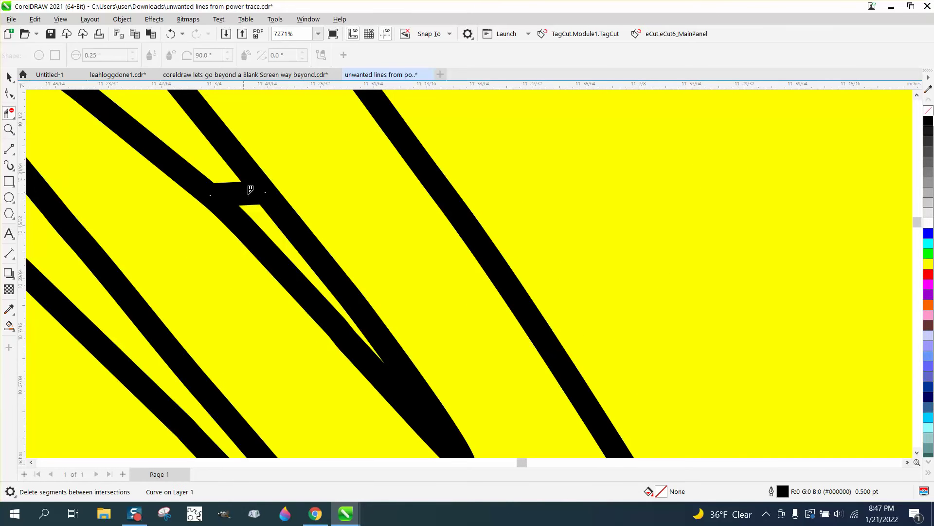
left_click(250, 190)
scroll(342, 214, "down", 4)
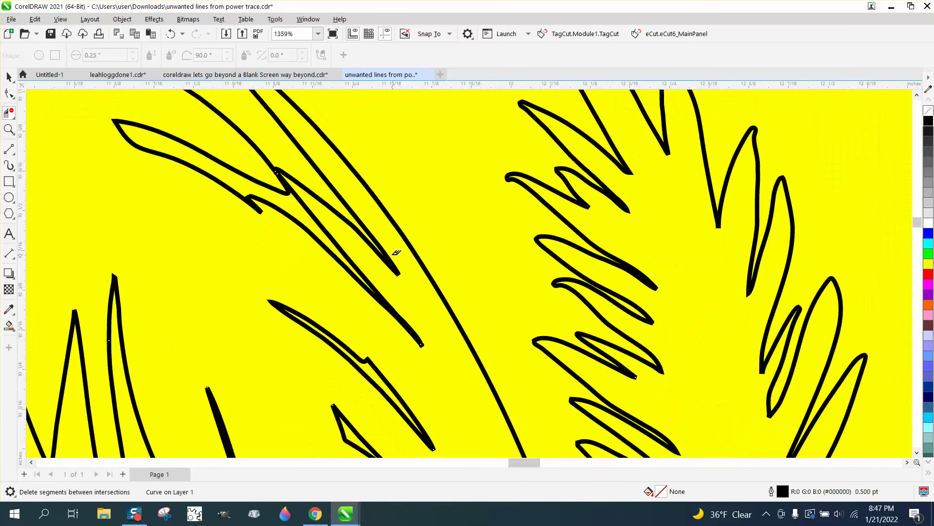
left_click(9, 93)
mouse_move(261, 214)
left_mouse_down()
mouse_move(250, 204)
mouse_move(236, 209)
mouse_move(258, 211)
mouse_move(241, 220)
mouse_move(256, 223)
left_mouse_up()
left_click(261, 214)
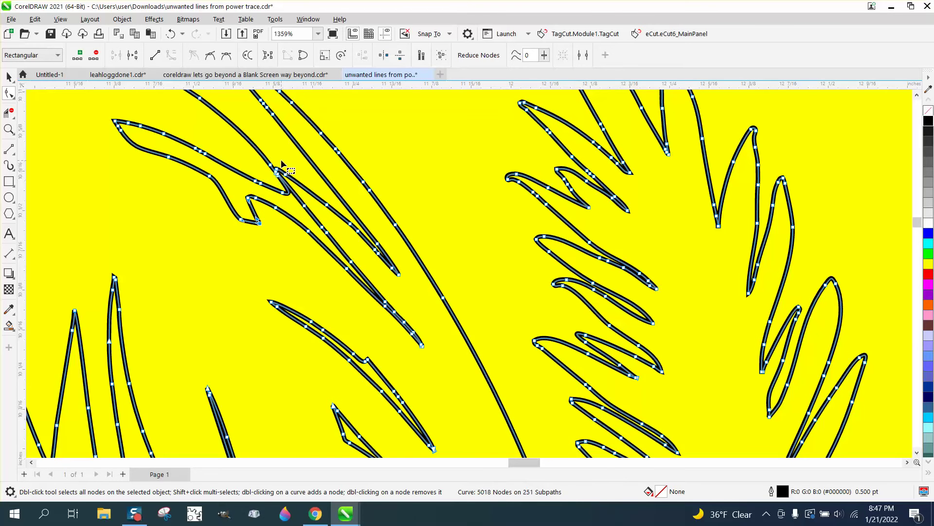
- Delete the extra nodes at the pinched leaf tip to reach 5013 nodes, then zoom out
left_click(9, 129)
left_click(263, 155)
left_click(244, 214)
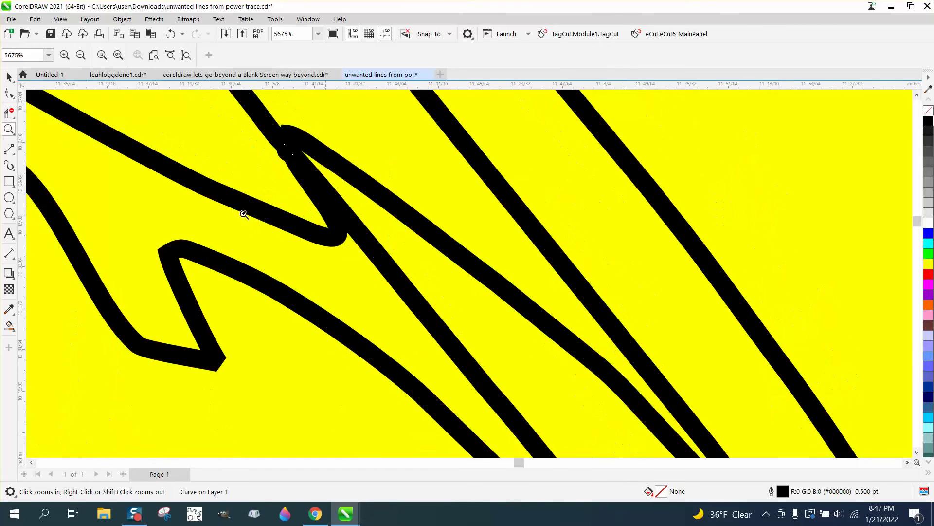
left_click(11, 95)
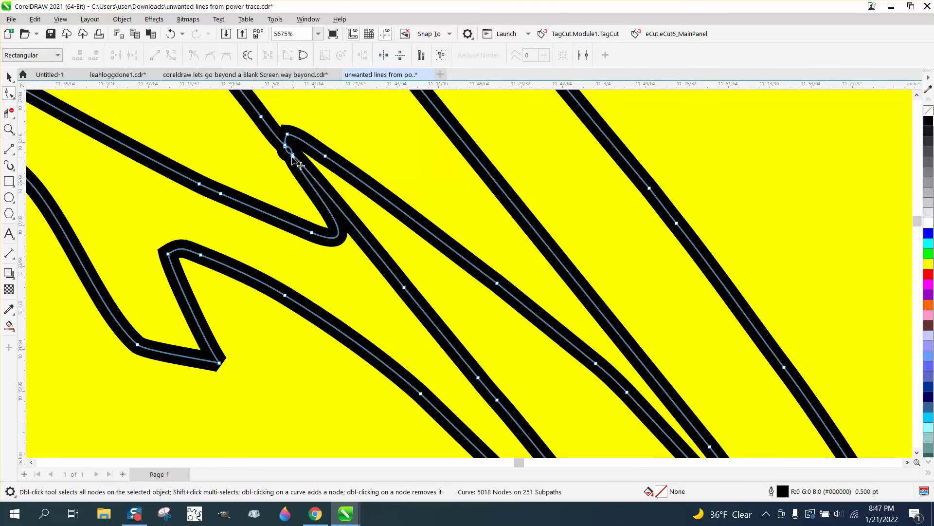
left_click_drag(287, 134, 316, 120)
left_click_drag(271, 145, 298, 160)
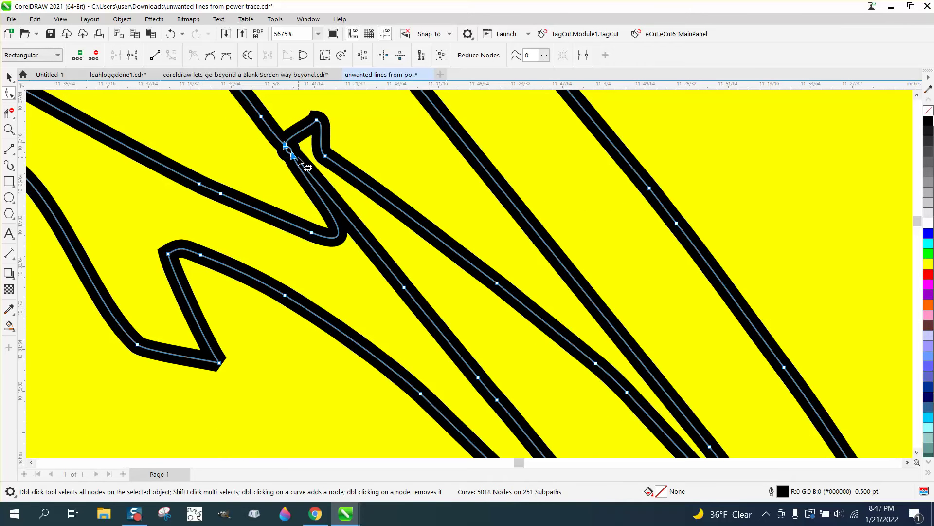
key("Delete")
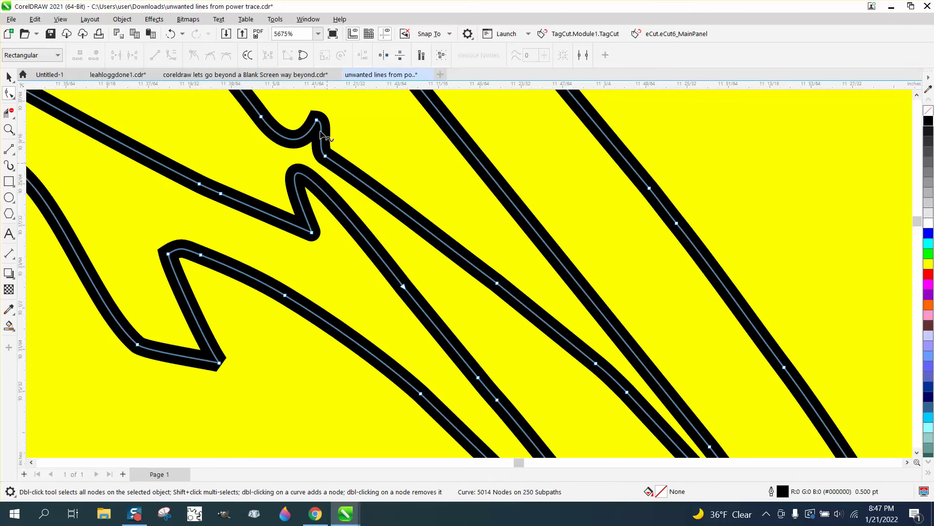
key("Delete")
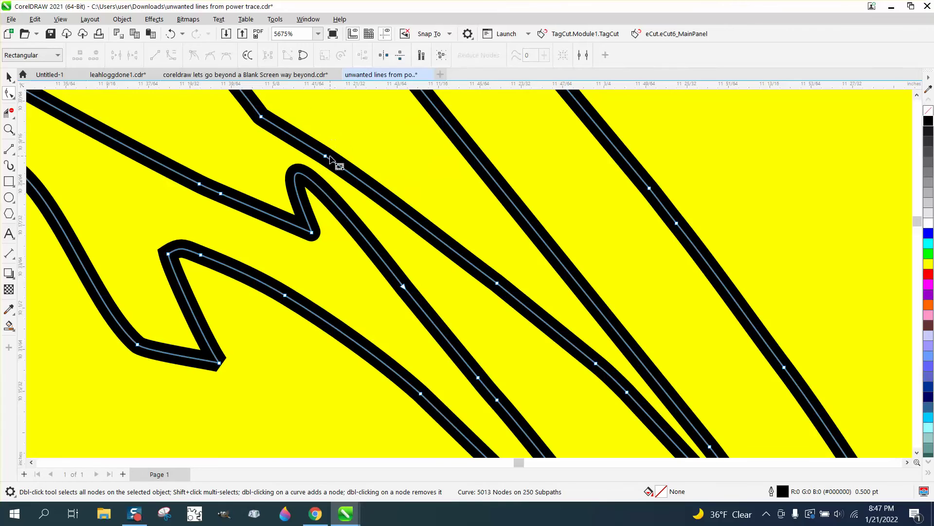
scroll(312, 156, "down", 4)
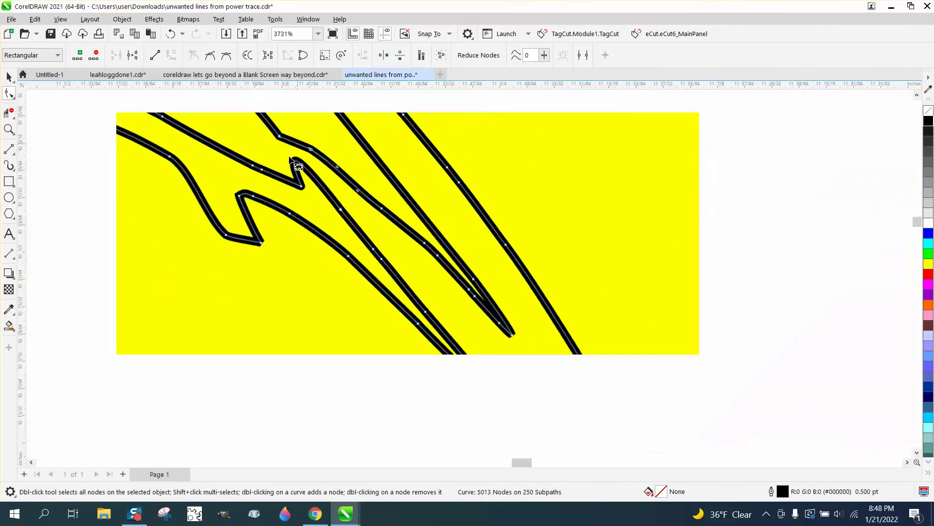
scroll(292, 161, "down", 4)
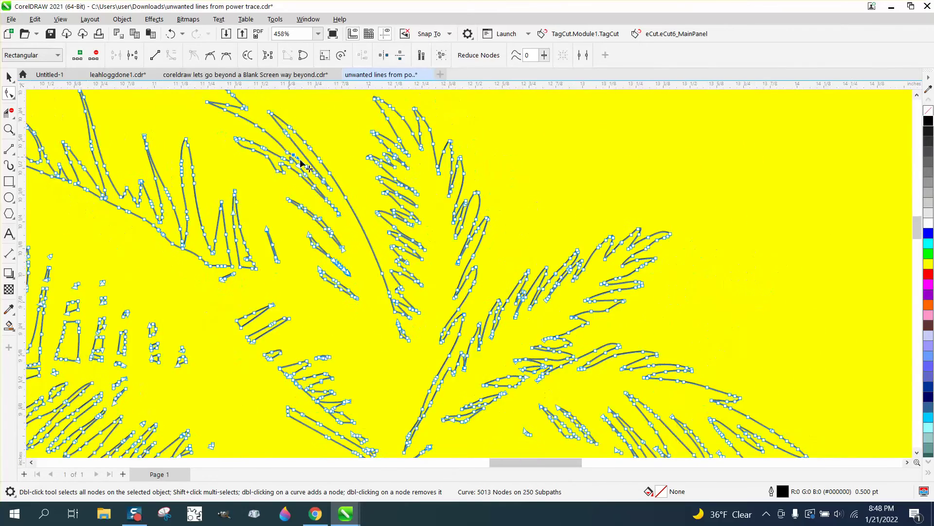
scroll(305, 166, "down", 4)
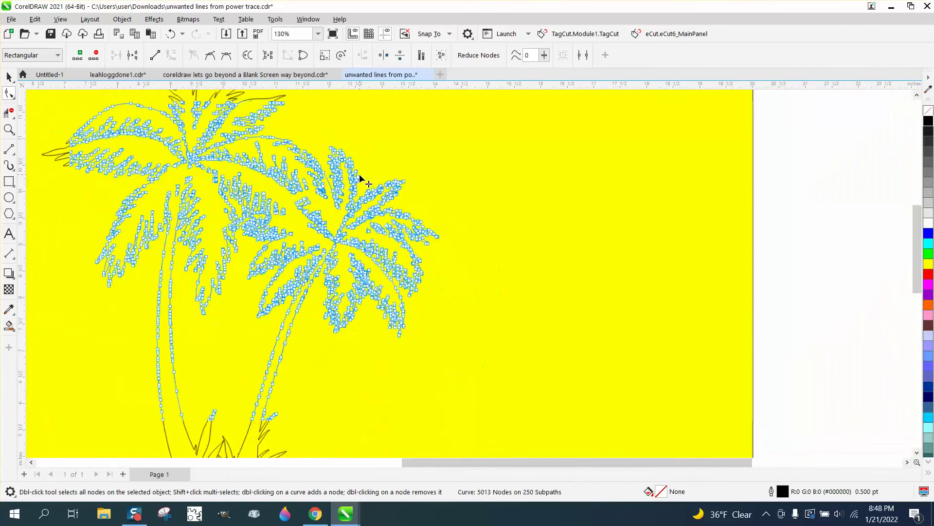
- Smart-fill the palm outline as a blue silhouette and move it right of the outline
left_click(9, 77)
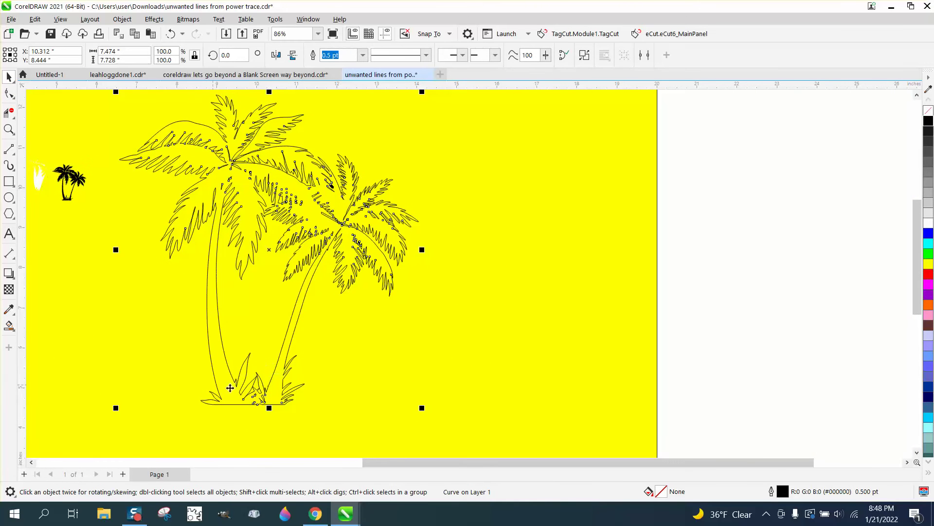
left_click(9, 325)
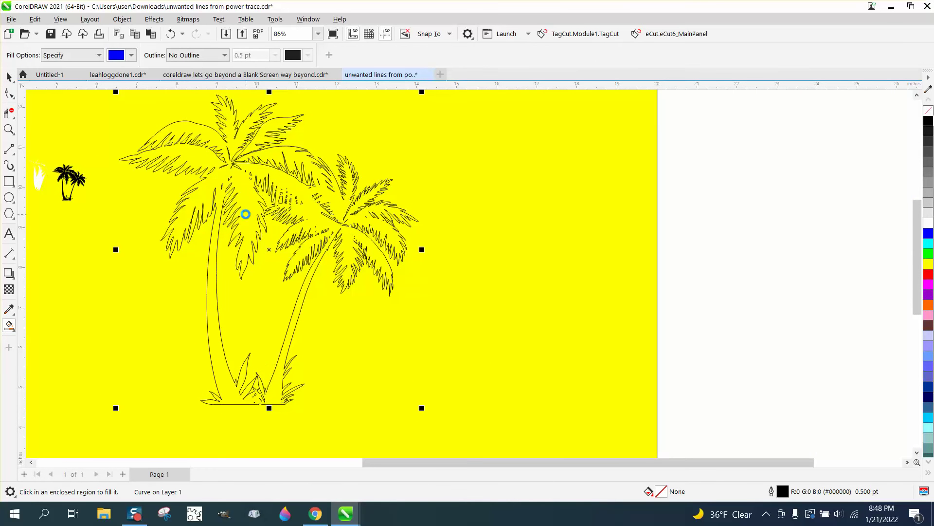
left_click(246, 214)
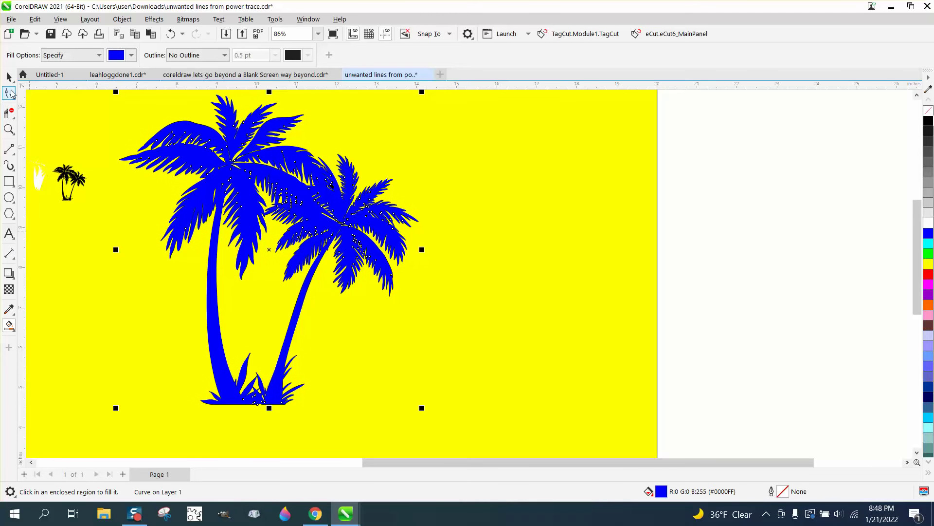
left_click(9, 77)
left_click_drag(324, 211, 590, 213)
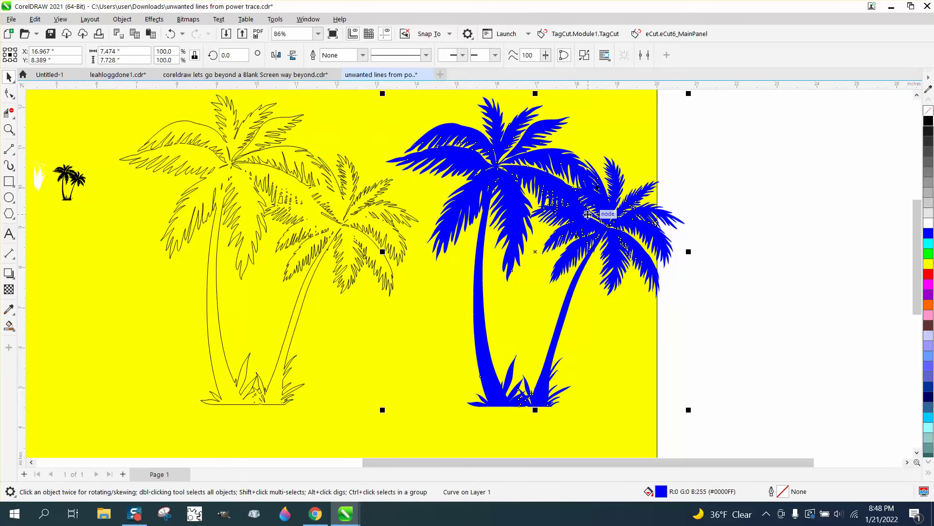
- Reselect the blue silhouette and zoom in on its fronds
left_click(650, 157)
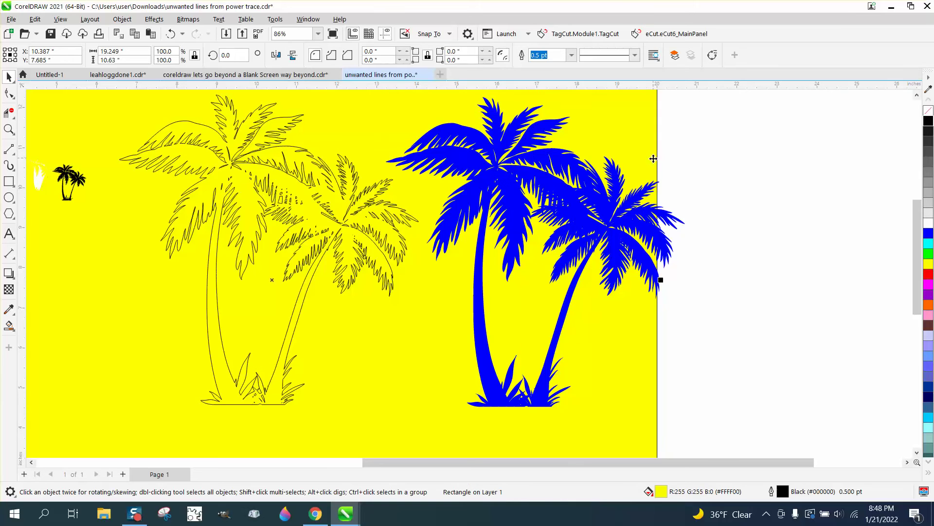
left_click(649, 225)
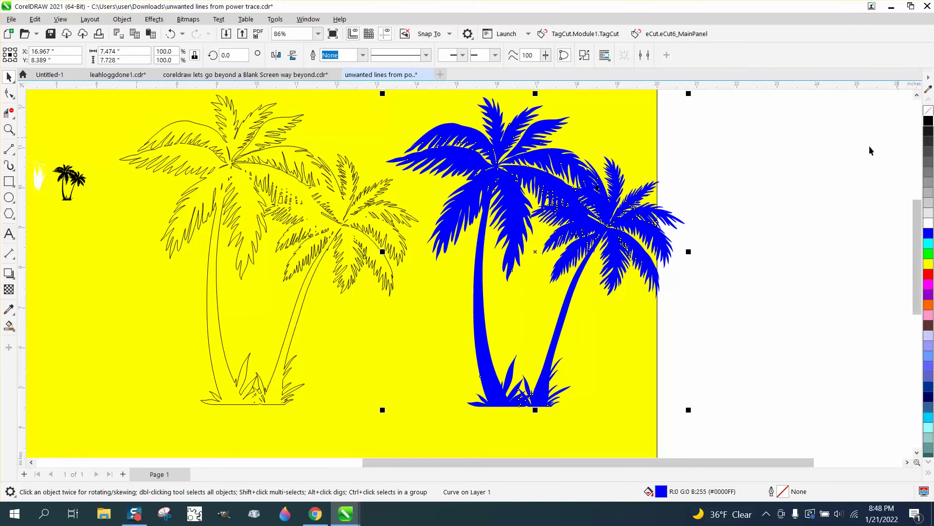
left_click(9, 129)
left_click_drag(646, 172, 549, 203)
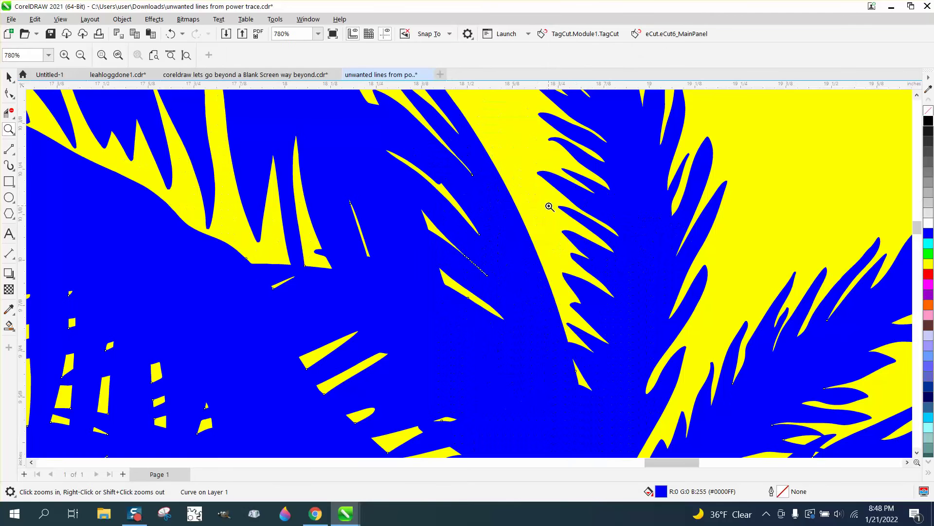
- Zoom in tightly on the dotted sliver line, then back out to about 194%
left_click_drag(440, 235, 531, 300)
scroll(503, 294, "down", 4)
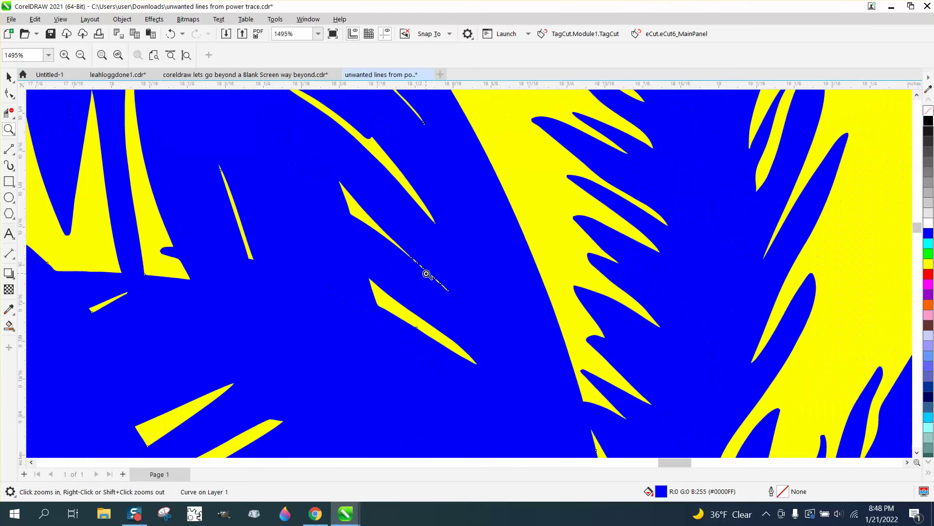
left_click_drag(397, 242, 500, 314)
scroll(499, 314, "down", 8)
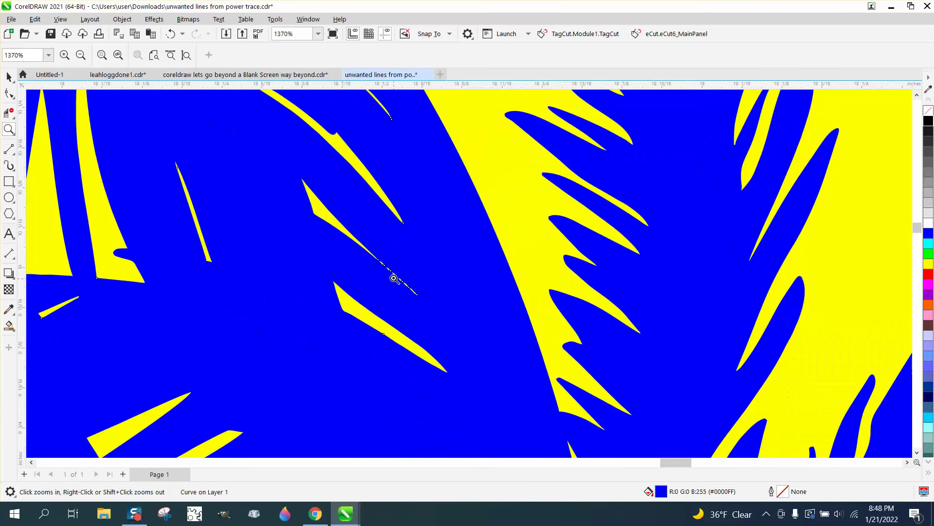
scroll(403, 277, "down", 1)
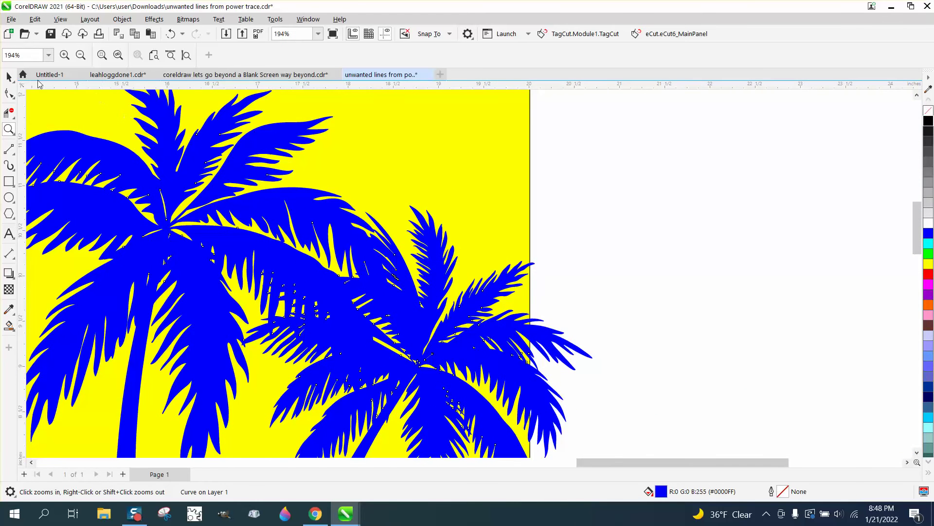
left_click(9, 76)
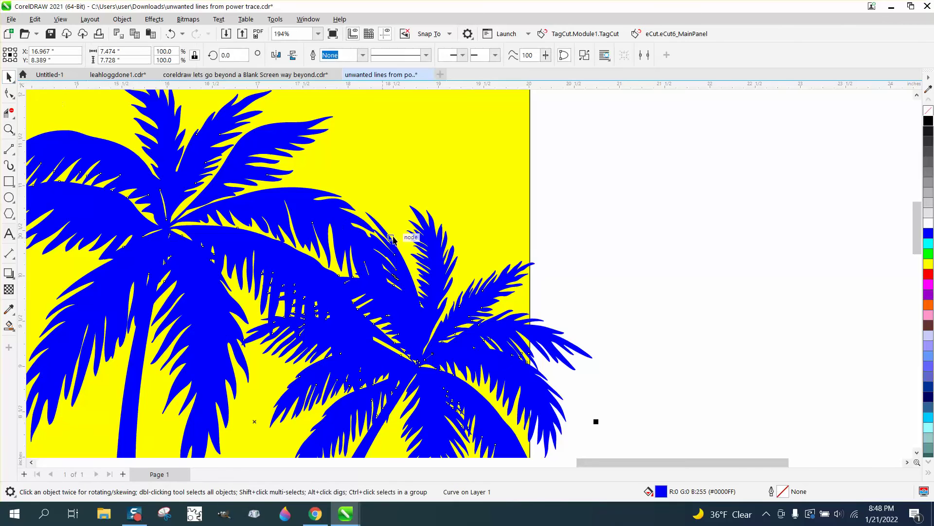
- Give the trace no fill with a black outline and zoom in on the dotted sliver
left_click(929, 116)
right_click(930, 121)
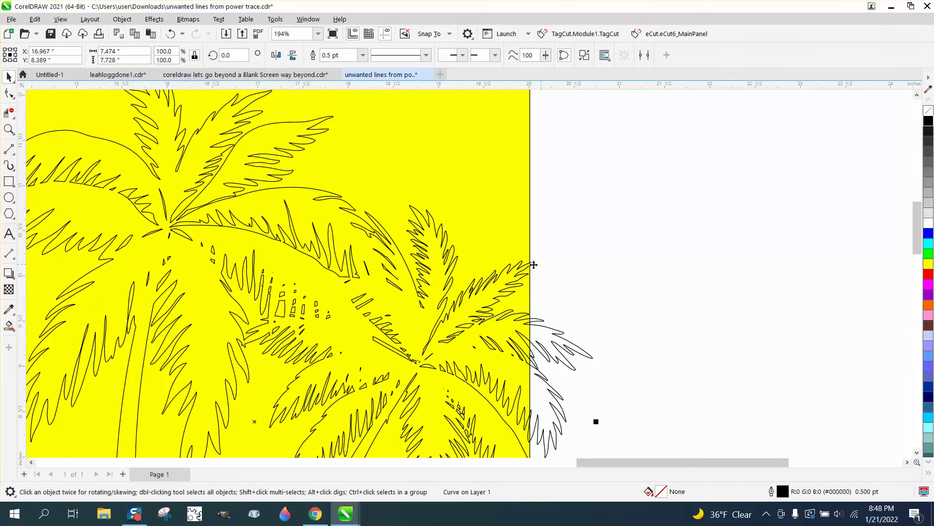
left_click(9, 129)
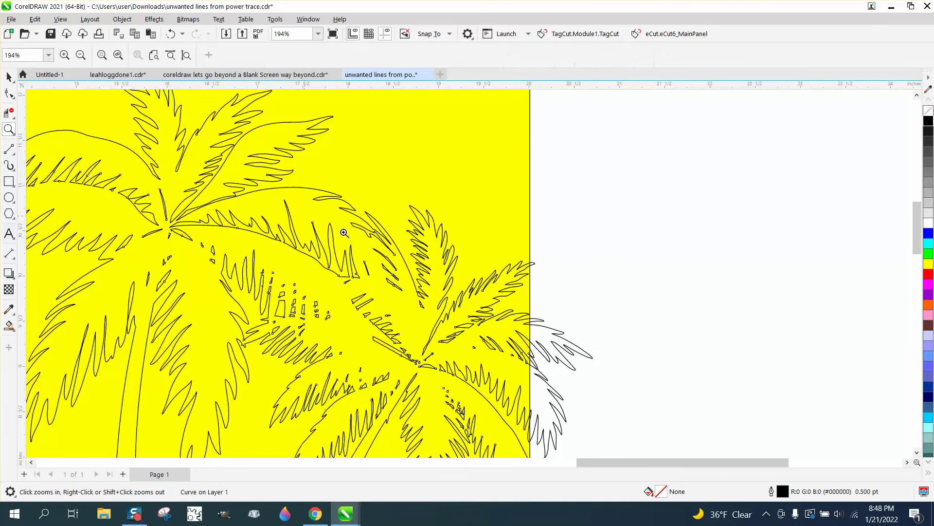
left_click_drag(384, 267, 427, 294)
scroll(329, 213, "down", 1)
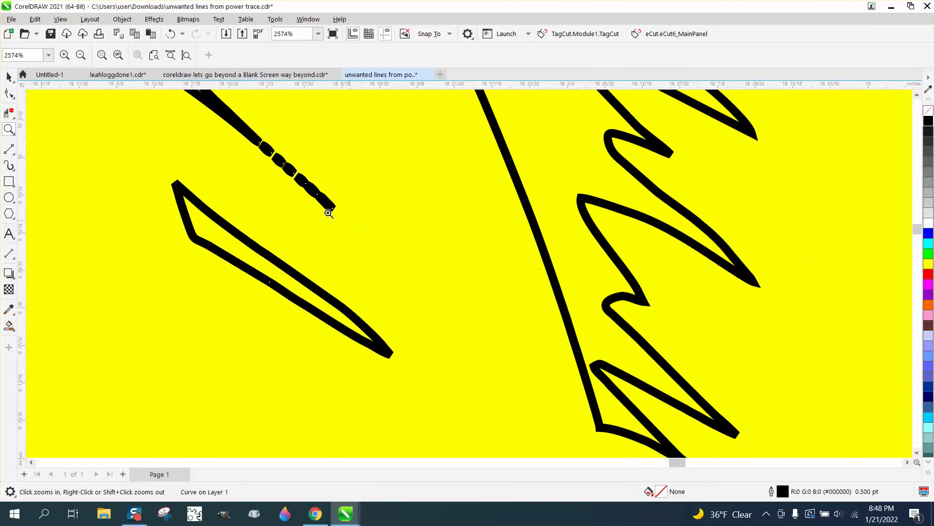
- Delete the broken segments, stray node and blob, and reshape the frond tip, leaving 4824 nodes
left_click(9, 93)
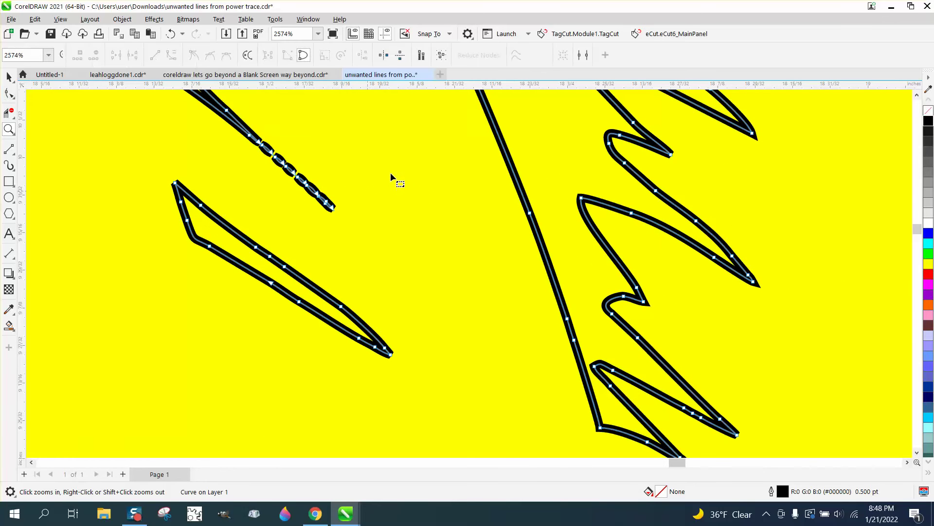
left_click_drag(278, 216, 275, 206)
key("Delete")
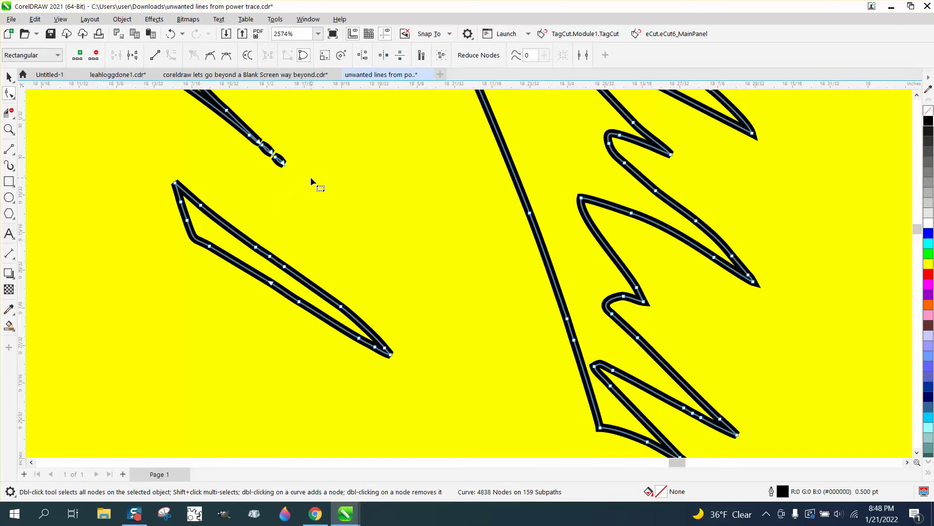
left_click(282, 163)
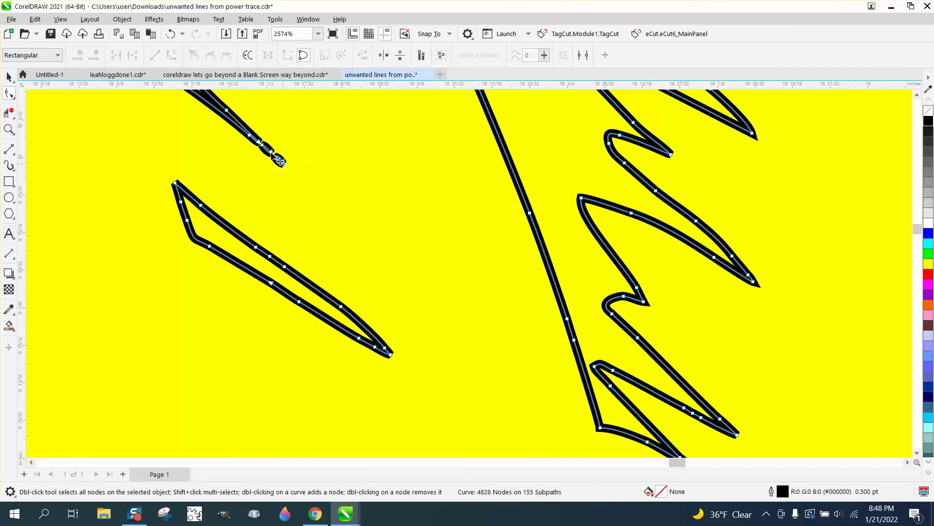
key("Delete")
left_click(277, 160)
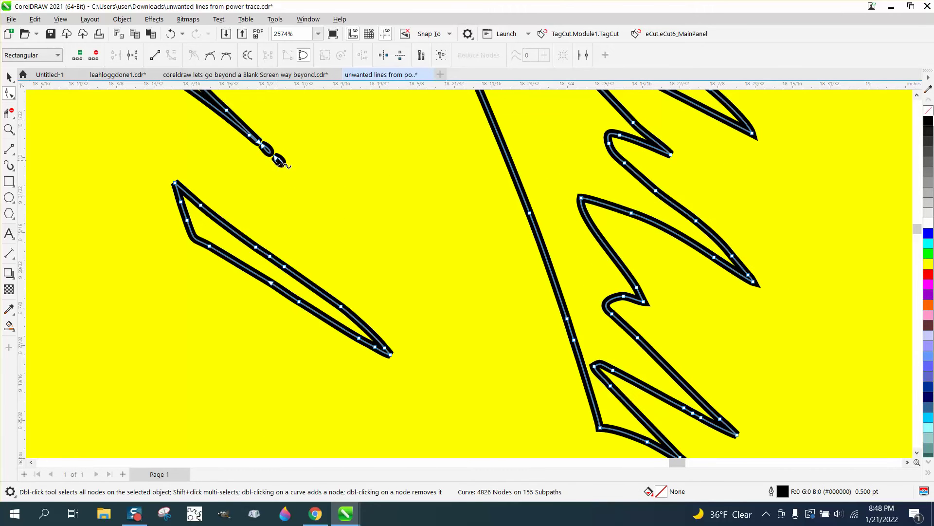
key("Delete")
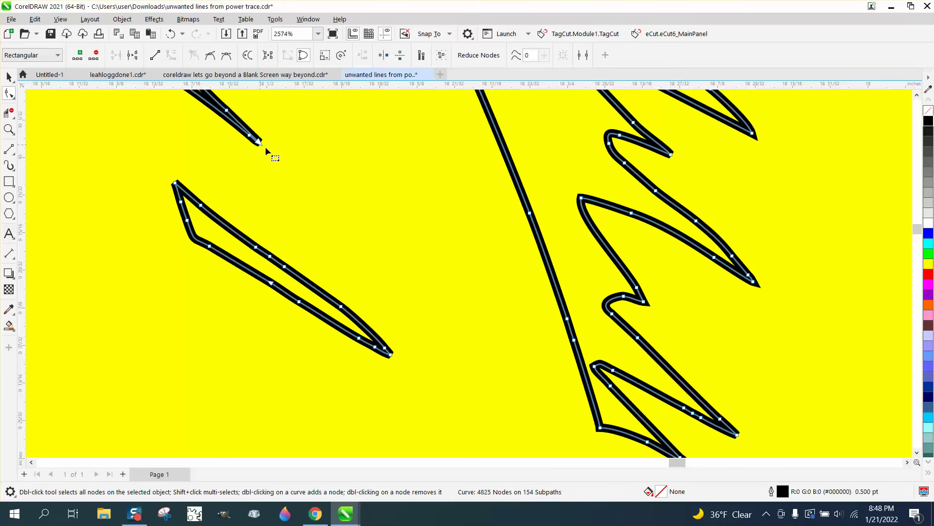
left_click_drag(249, 136, 240, 147)
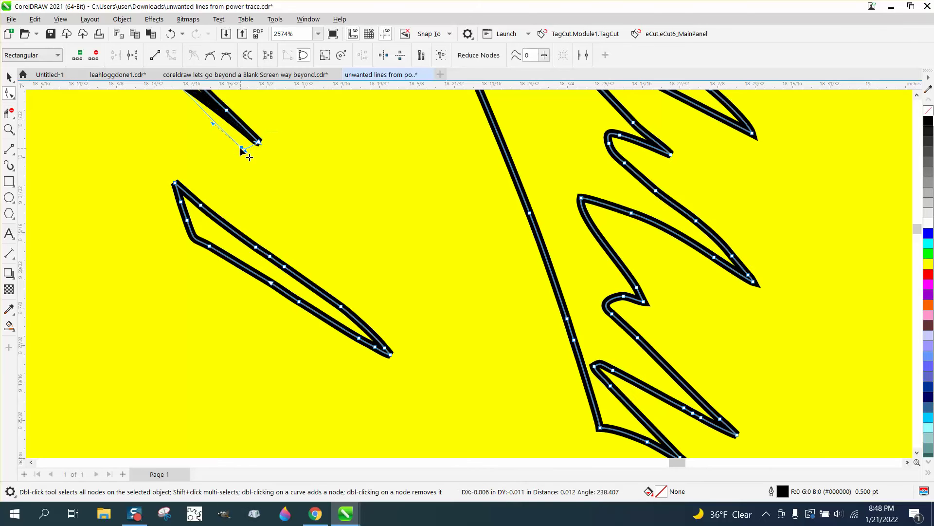
left_click_drag(294, 167, 299, 168)
scroll(448, 224, "down", 7)
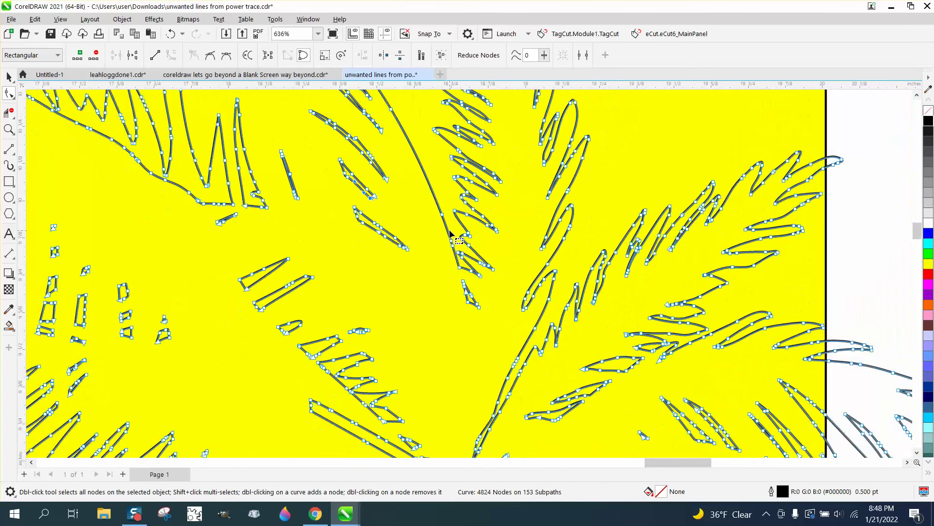
scroll(451, 234, "down", 2)
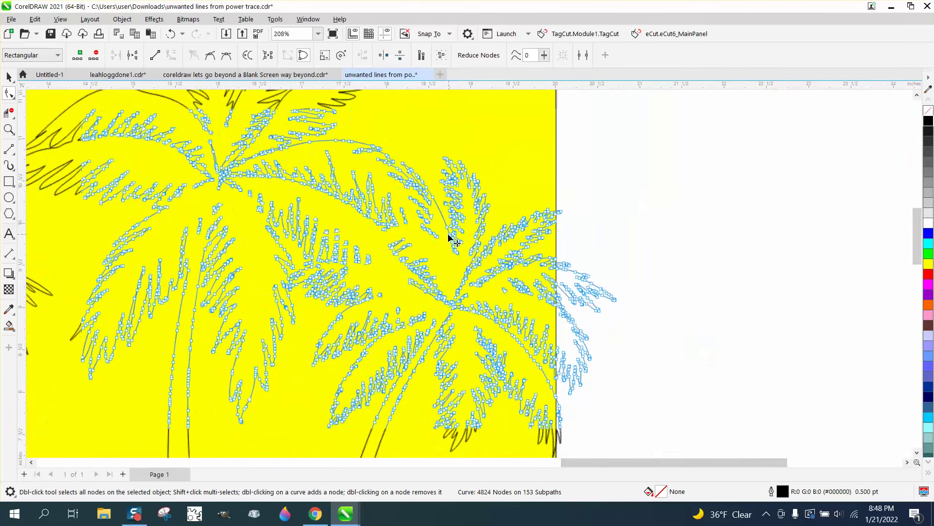
- Smart-fill the palm outline with black to form a solid silhouette
left_click(9, 326)
left_click(130, 56)
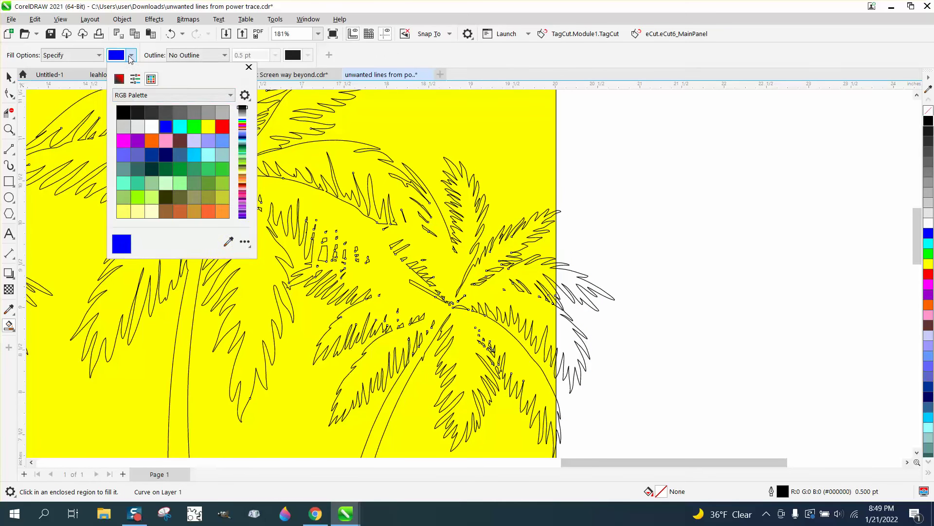
left_click(124, 112)
left_click(310, 158)
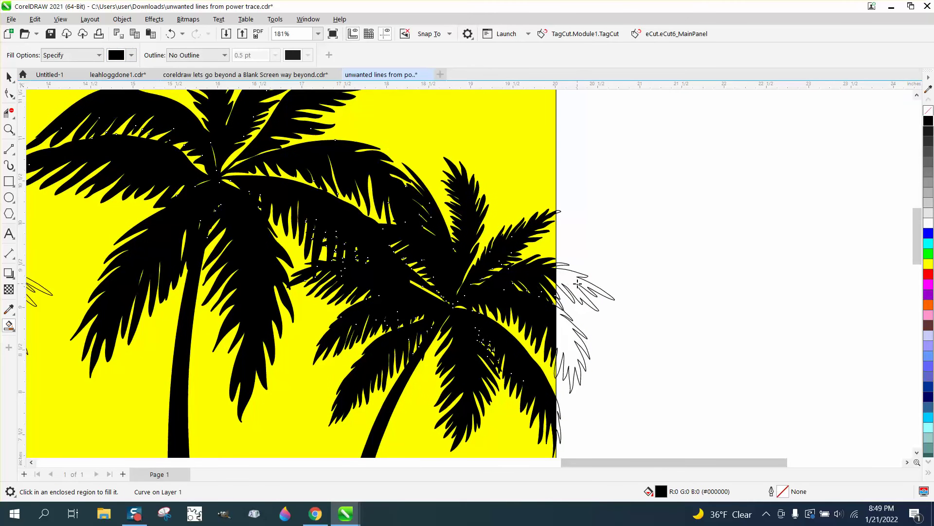
- Undo the fill that blacked out the background while keeping the palm's black fill
left_click(172, 35)
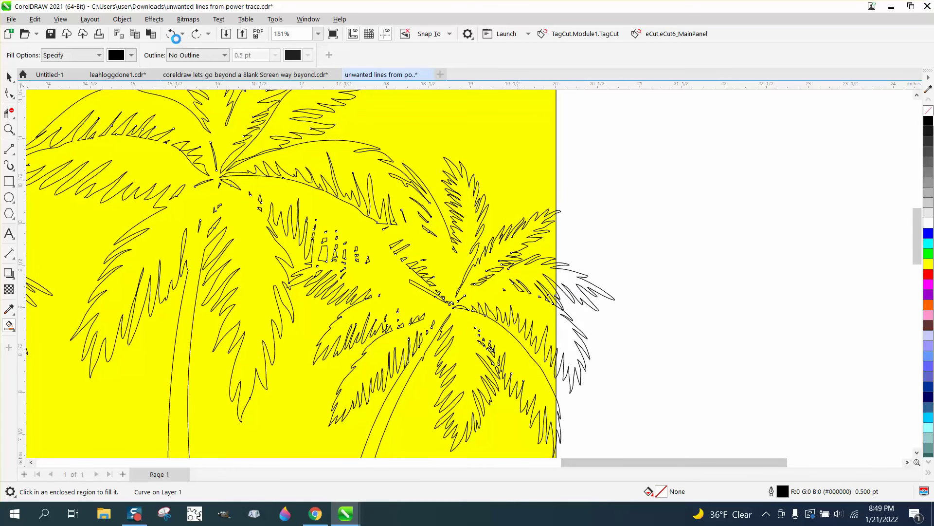
key("ctrl+shift+z")
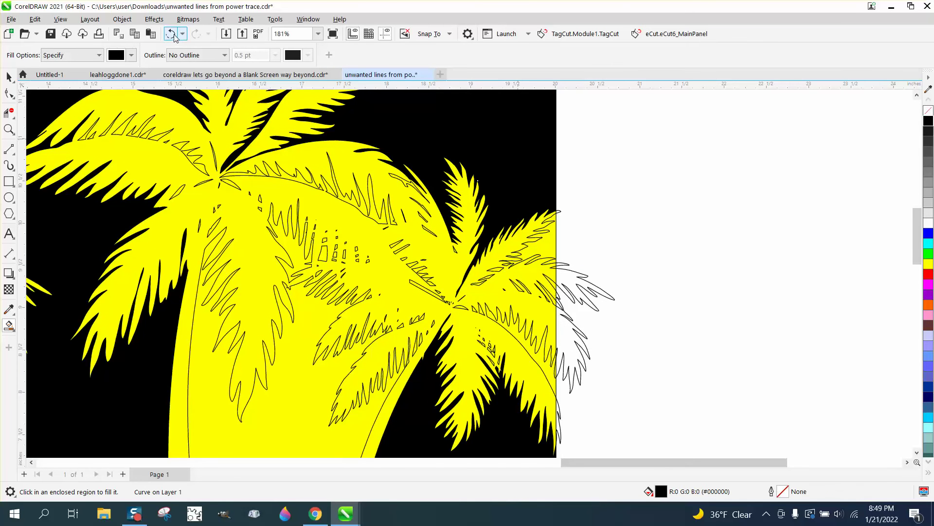
left_click(171, 34)
- Stretch the yellow background rectangle further to the right
left_click(9, 76)
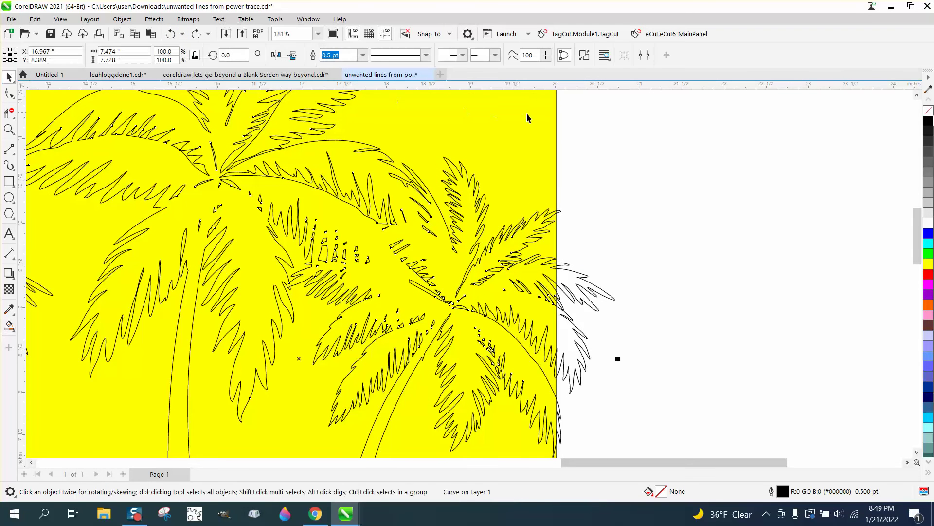
left_click(530, 115)
left_click_drag(557, 142, 678, 148)
scroll(552, 136, "down", 3)
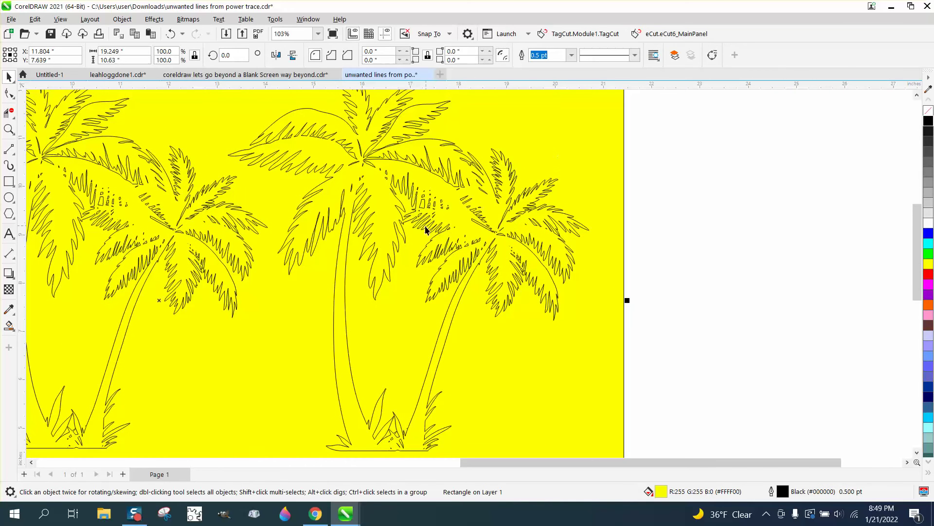
scroll(426, 229, "down", 1)
- Smart Fill the right palm-tree outline with solid black
left_click(9, 326)
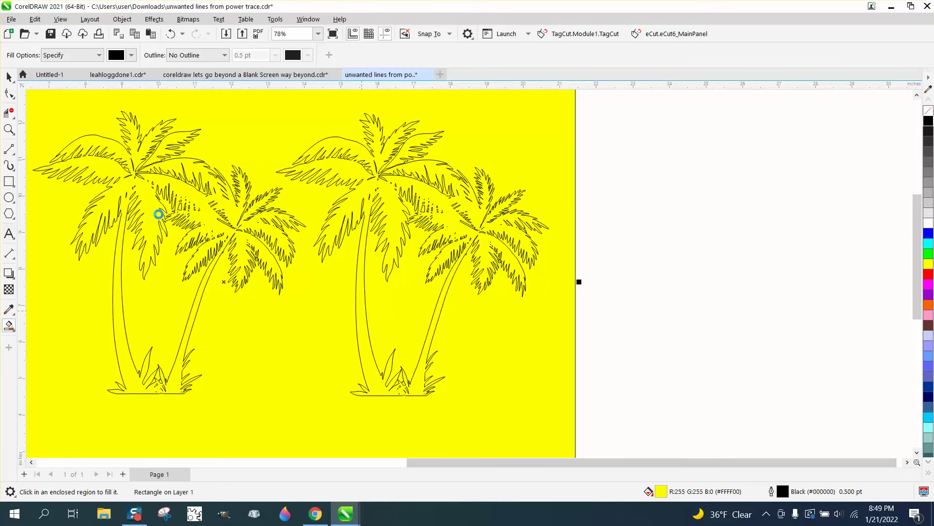
left_click(397, 224)
key("space")
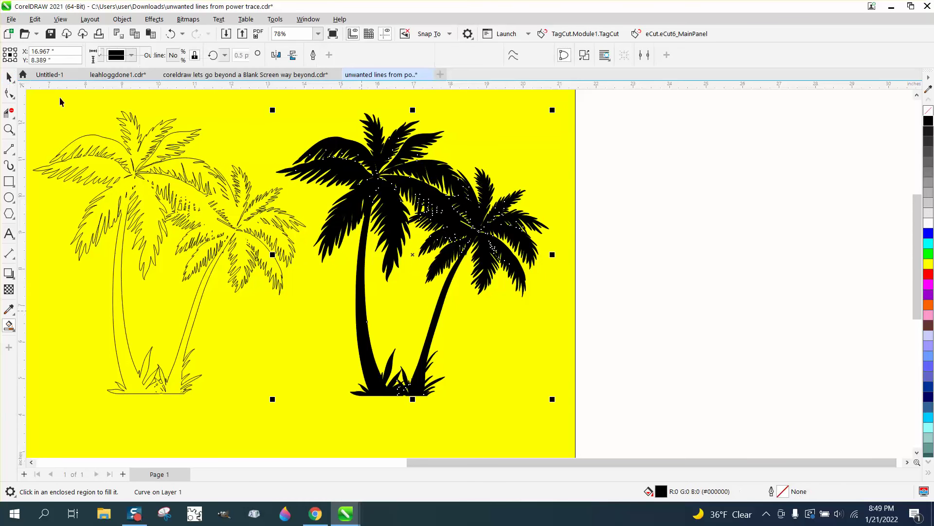
- Move the black palm tree off the page to the right and magnify its trunk-base bump
left_click_drag(397, 225, 727, 235)
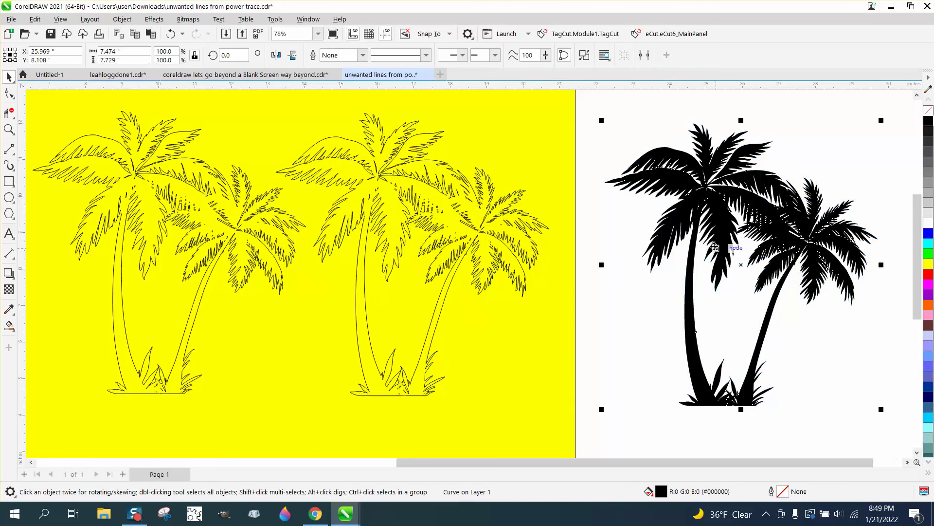
left_click(655, 288)
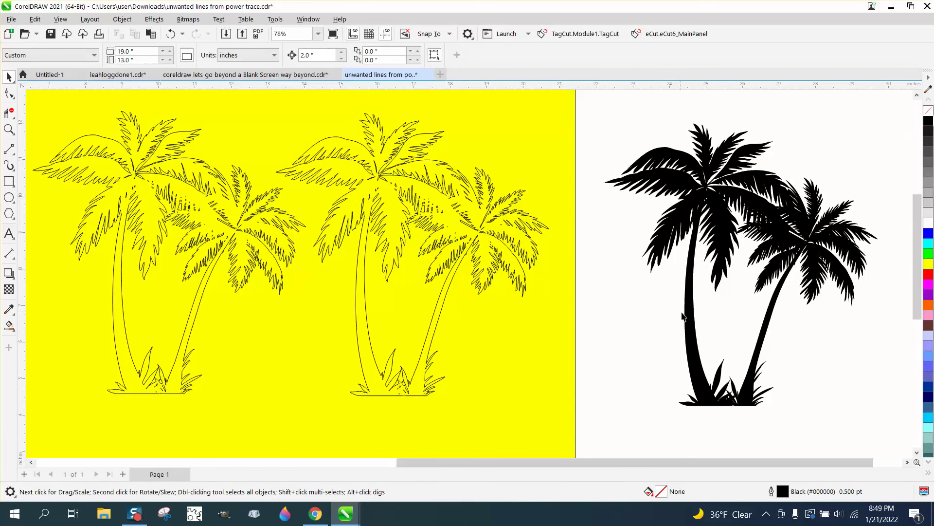
left_click(9, 129)
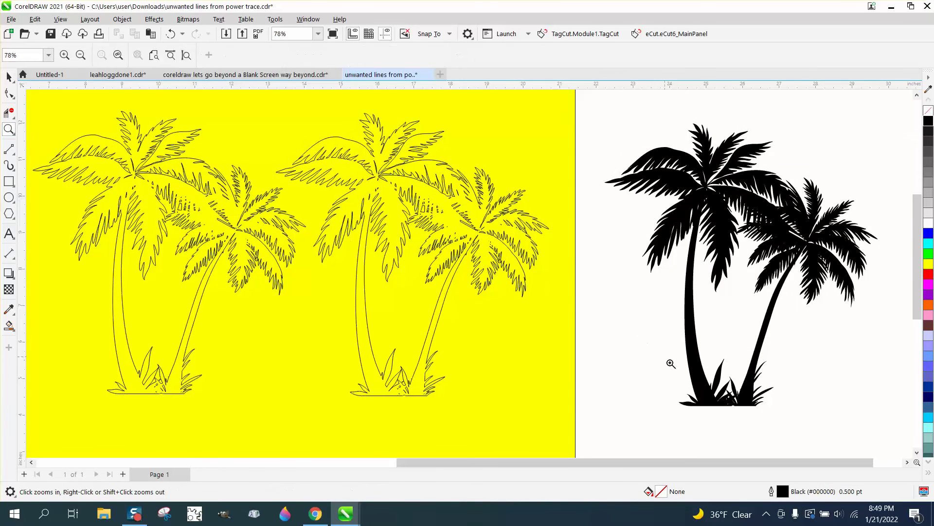
left_click_drag(670, 363, 828, 446)
left_click_drag(288, 227, 441, 267)
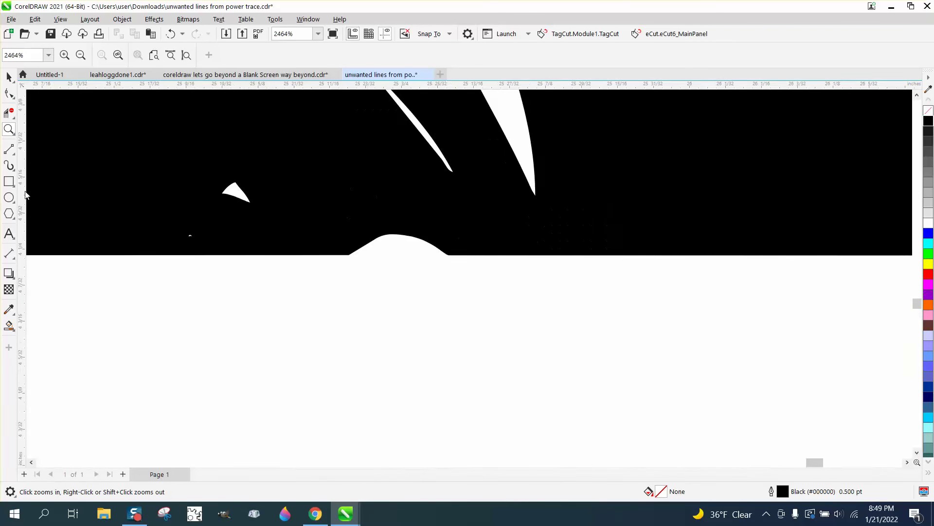
- Delete the bump nodes and convert the remaining segment To Line for a flat base
left_click(9, 93)
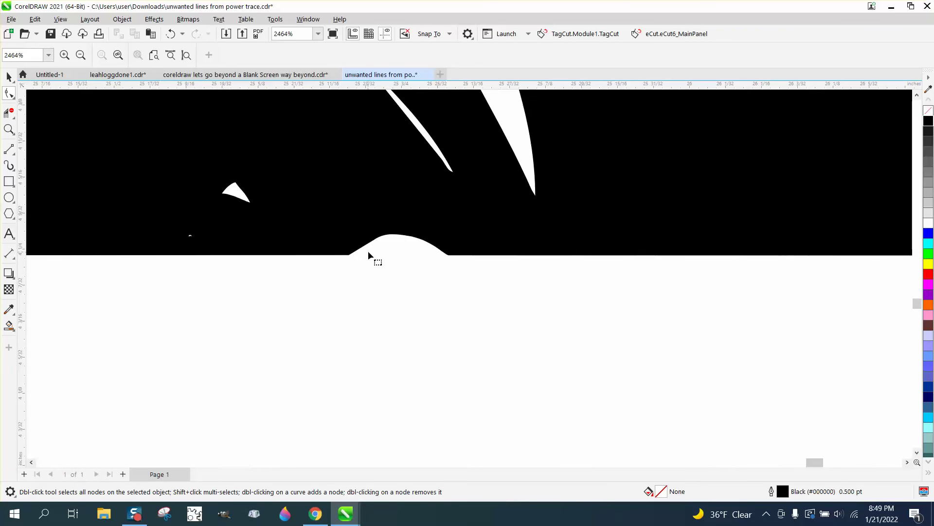
left_click(394, 237)
left_click_drag(340, 224, 444, 254)
key("Delete")
left_click_drag(319, 237, 460, 268)
right_click(448, 254)
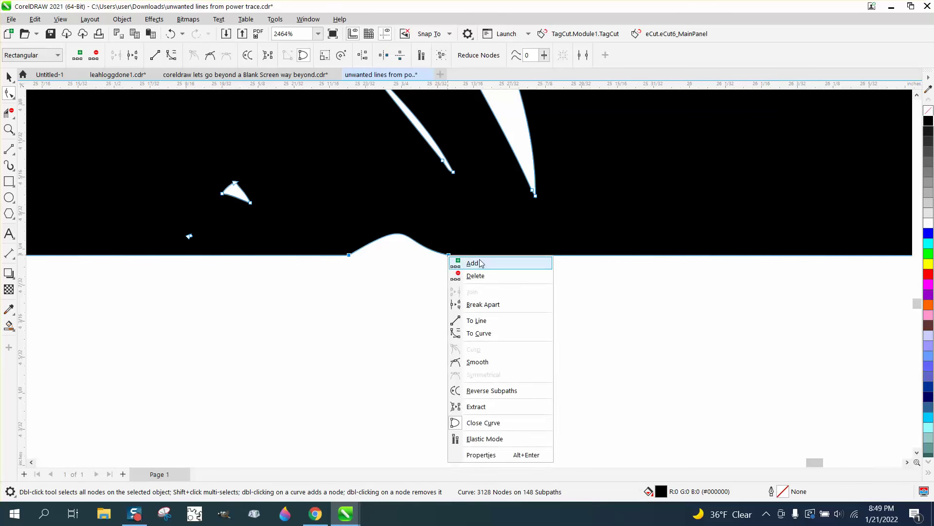
left_click(486, 319)
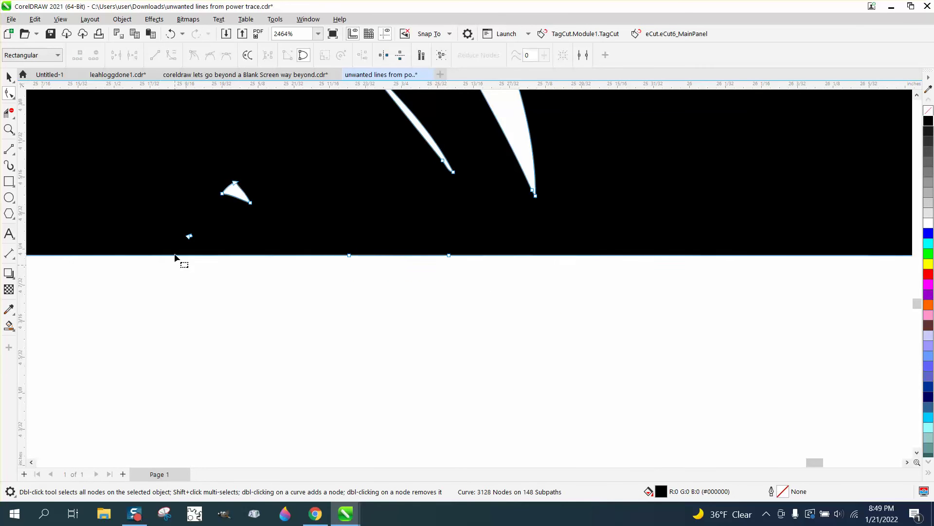
- Delete the tiny stray shape near the palm's base
left_click_drag(172, 246, 209, 233)
key("Delete")
scroll(240, 267, "down", 4)
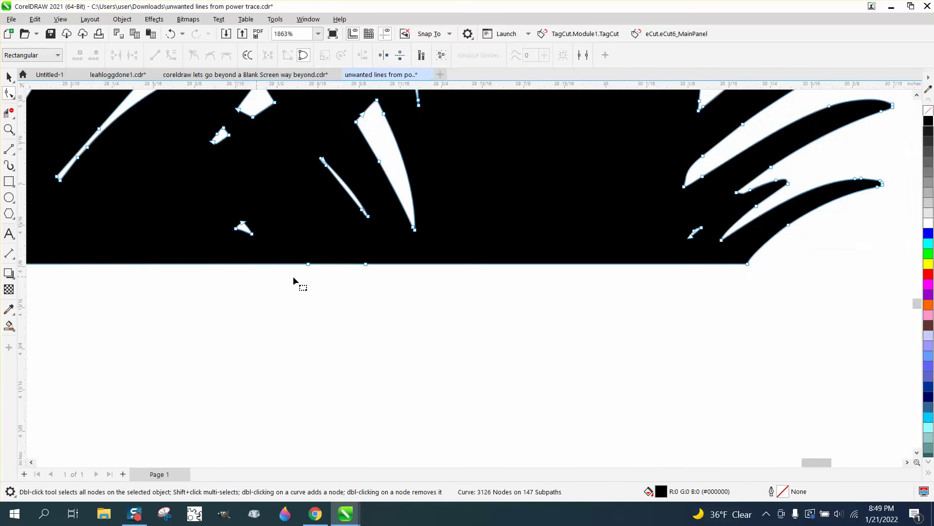
scroll(502, 319, "down", 11)
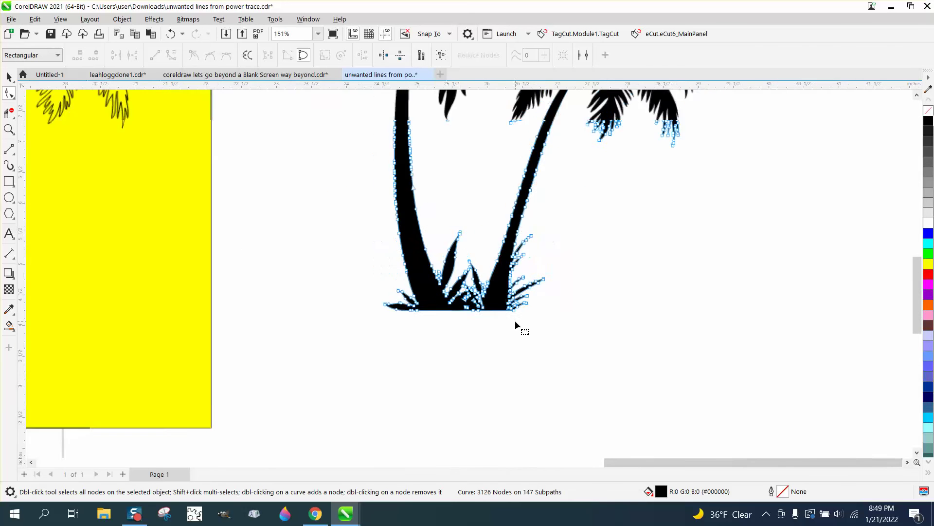
- Move the traced palm tree further to the right with the Pick tool
left_click(8, 76)
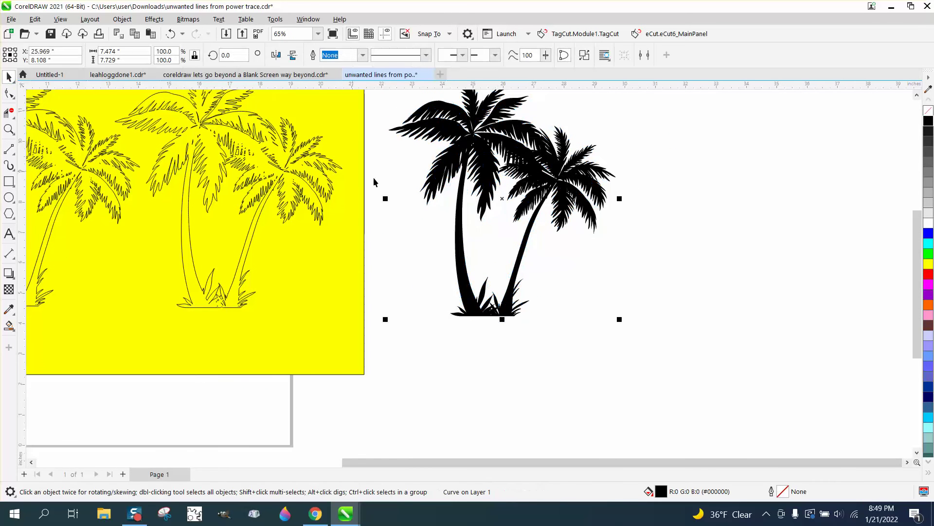
left_click_drag(502, 198, 689, 233)
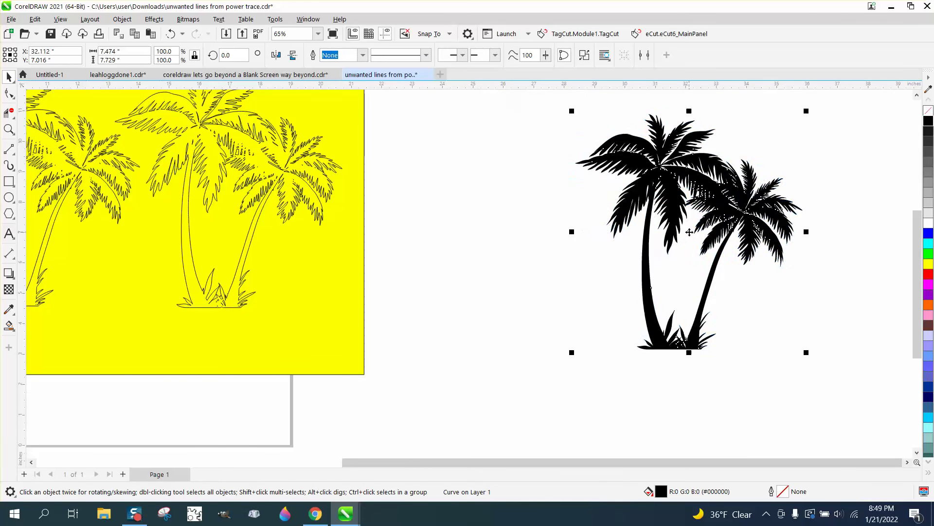
scroll(474, 247, "down", 2)
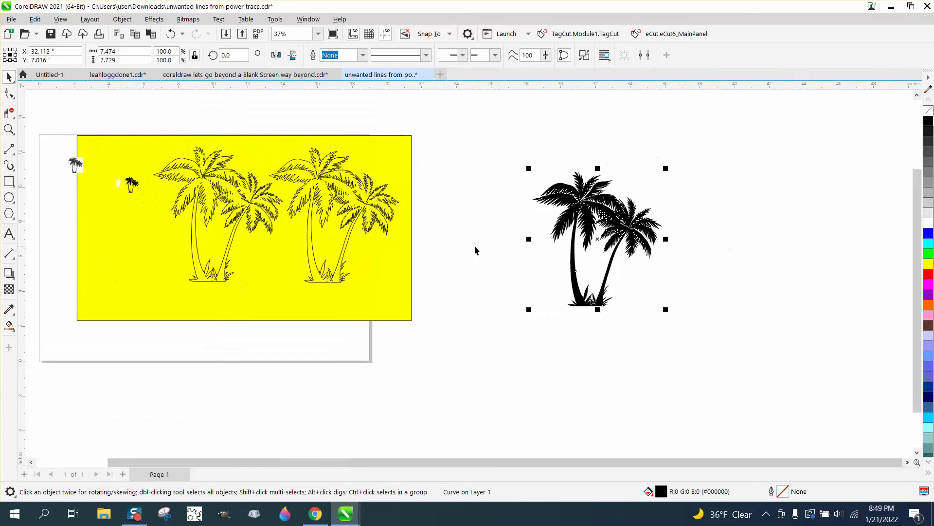
- Place the small palm beside the traced palm, scale it up to 963%, and zoom in
left_click(130, 185)
left_click_drag(130, 185, 818, 334)
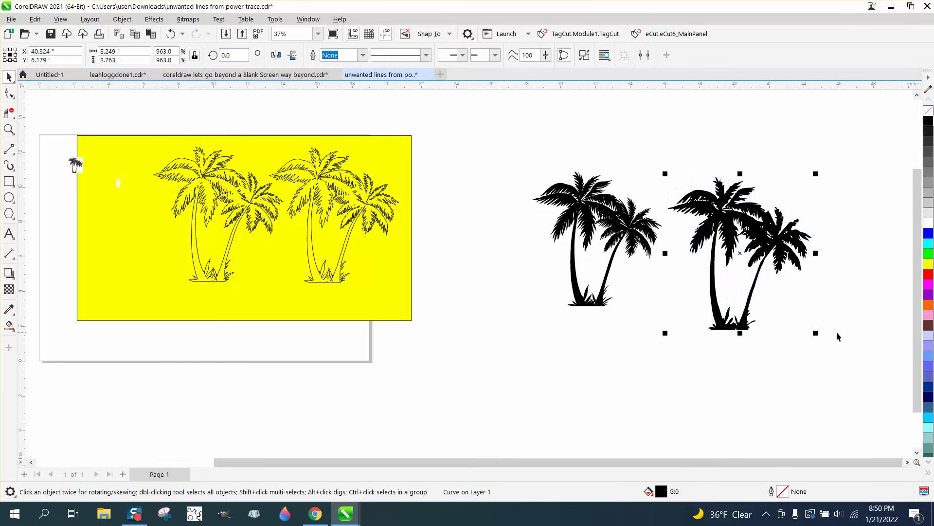
left_click_drag(777, 237, 742, 230)
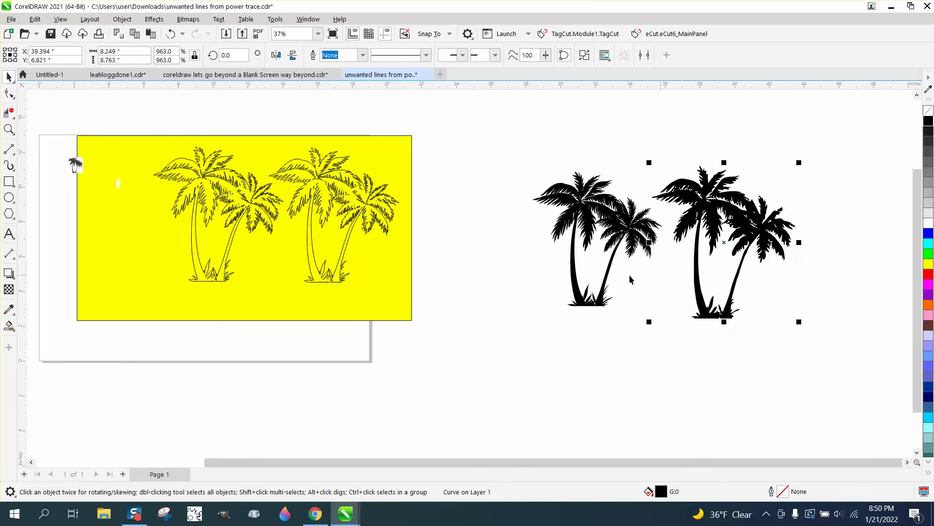
left_click(9, 129)
left_click_drag(538, 149, 903, 350)
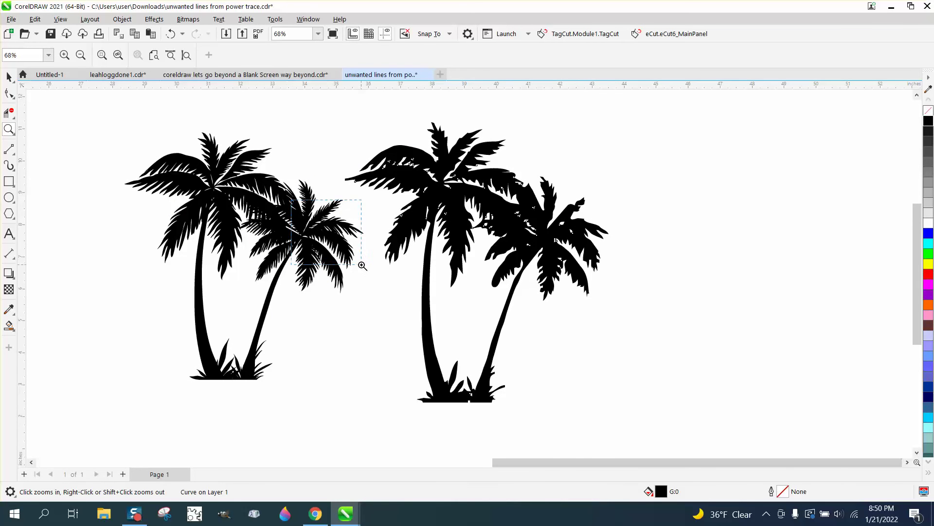
- Delete the nodes at the tip of the white stroke in the palm's crown
scroll(360, 262, "up", 4)
scroll(361, 260, "down", 1)
scroll(362, 260, "down", 2)
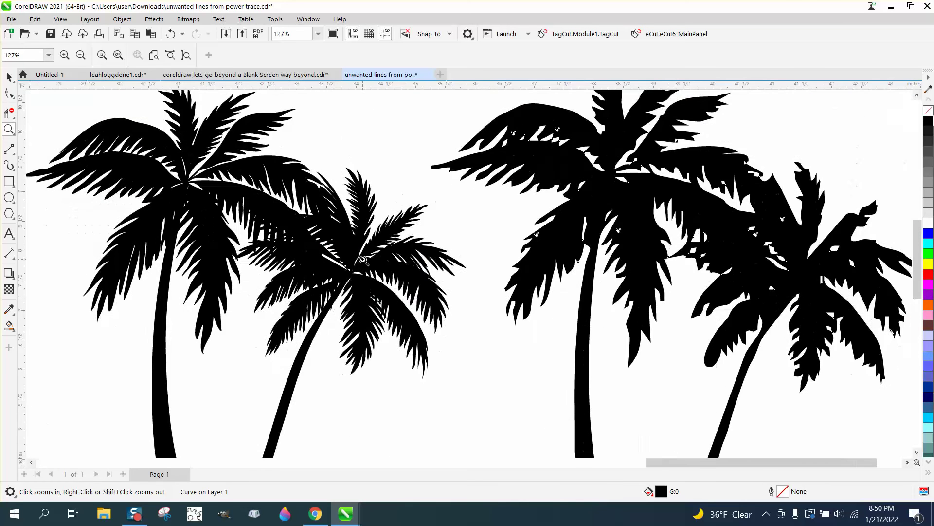
scroll(430, 303, "up", 6)
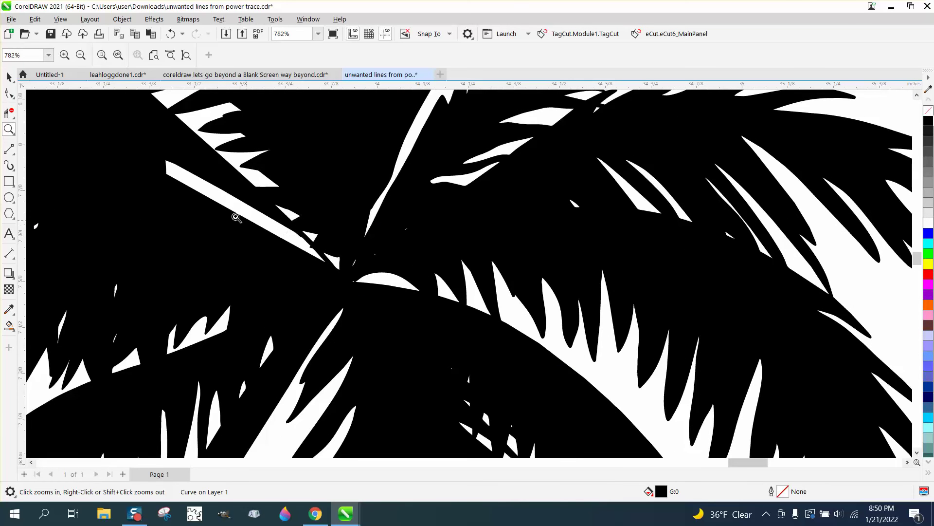
left_click(15, 97)
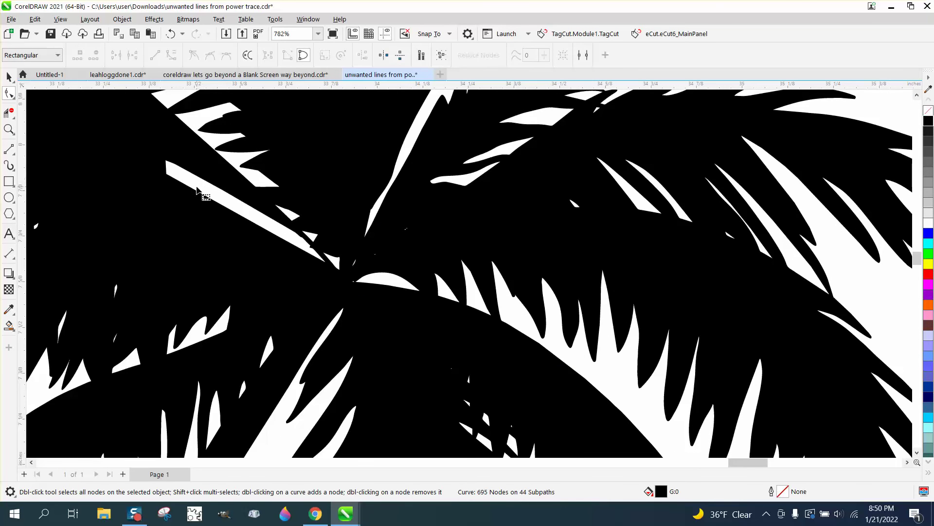
left_click_drag(150, 151, 227, 218)
key("Delete")
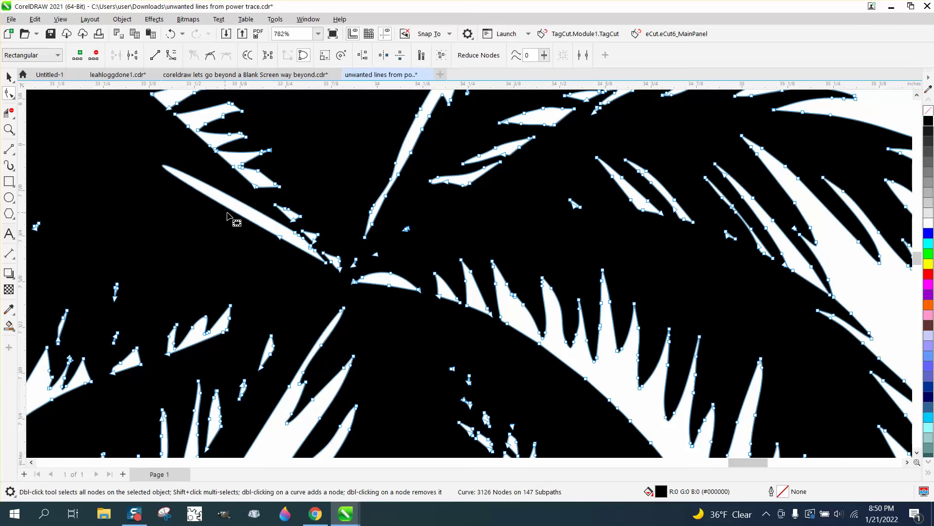
- Remove the rest of the long white stroke, leaving 3110 nodes on 145 subpaths
double_click(282, 234)
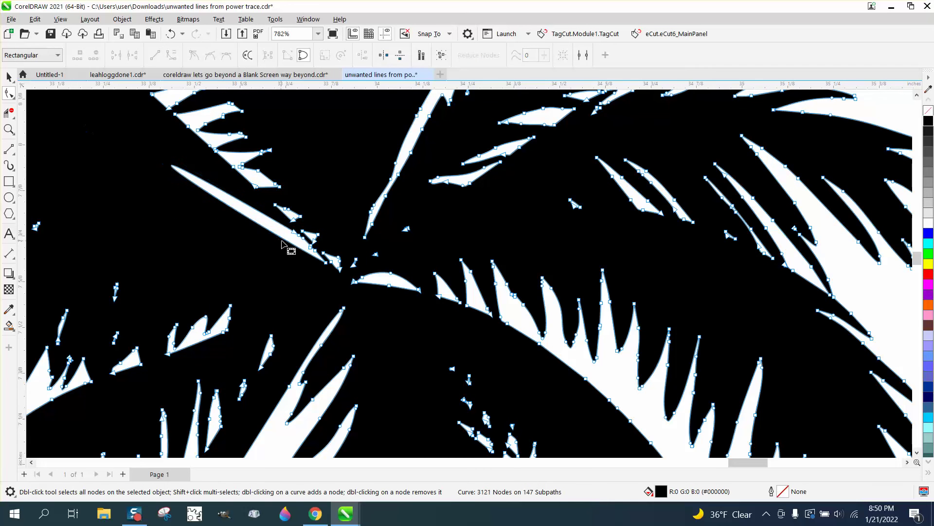
left_click_drag(290, 229, 331, 275)
key("Delete")
scroll(323, 268, "down", 5)
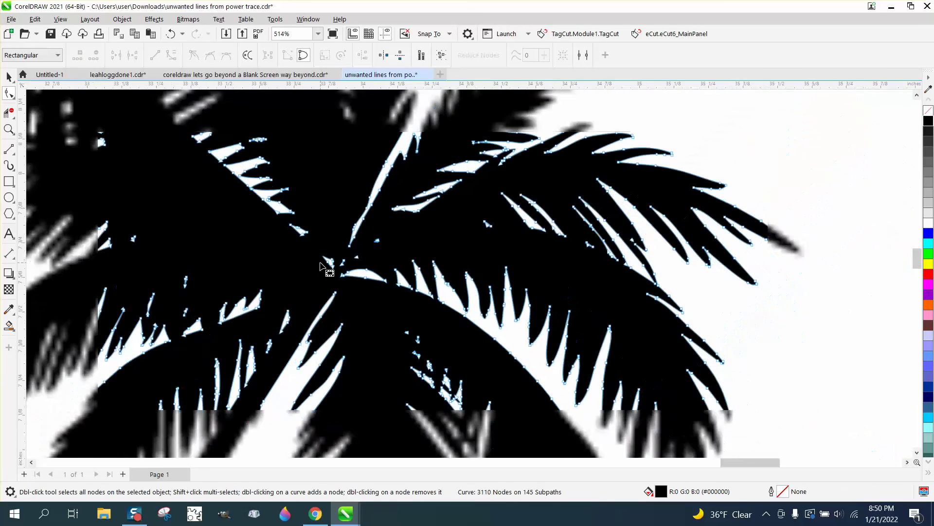
scroll(357, 276, "down", 2)
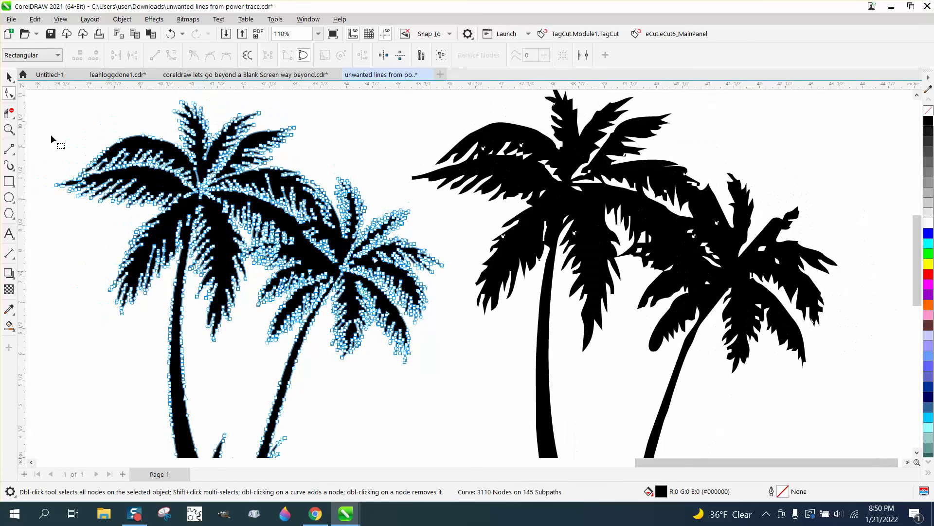
scroll(165, 154, "down", 1)
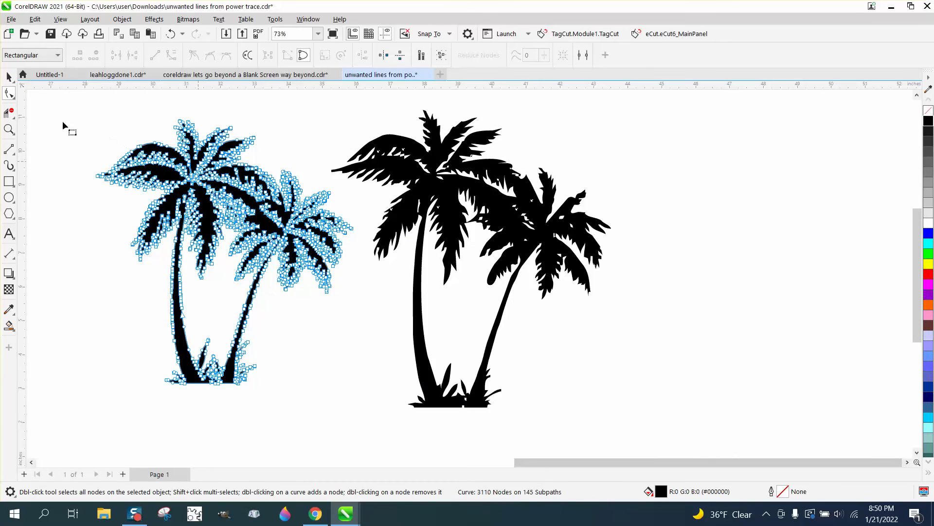
- Select all nodes of the left palm and set Curve smoothness to 20, reducing 3110 nodes to 979
left_click(9, 77)
left_click(8, 94)
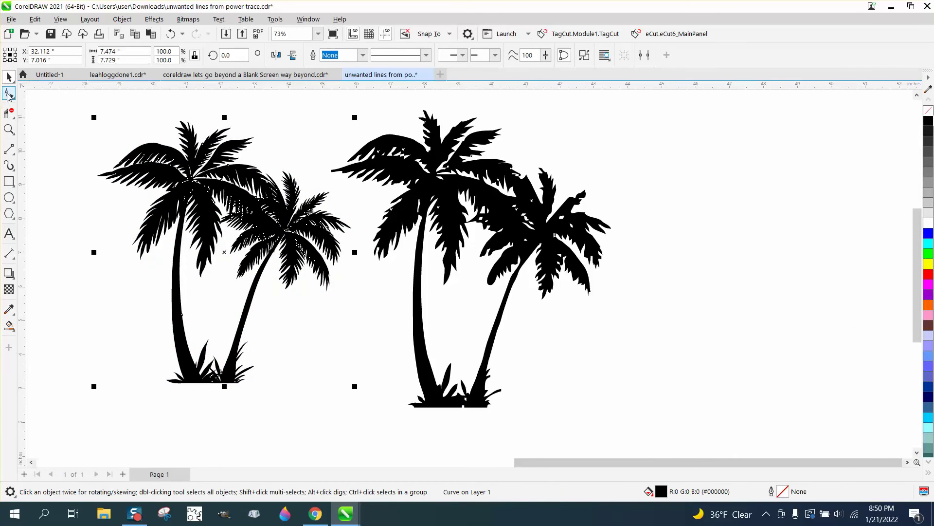
left_click_drag(87, 101, 379, 417)
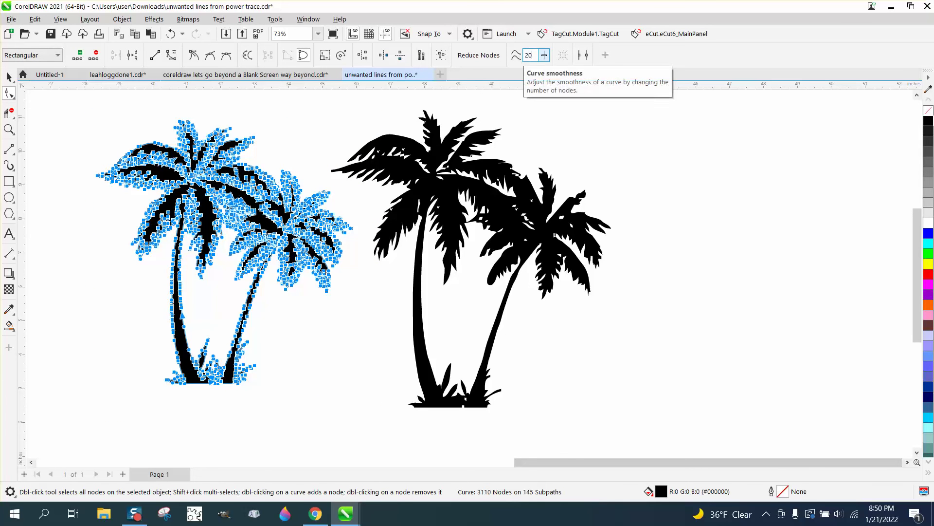
left_click(517, 56)
left_click(9, 129)
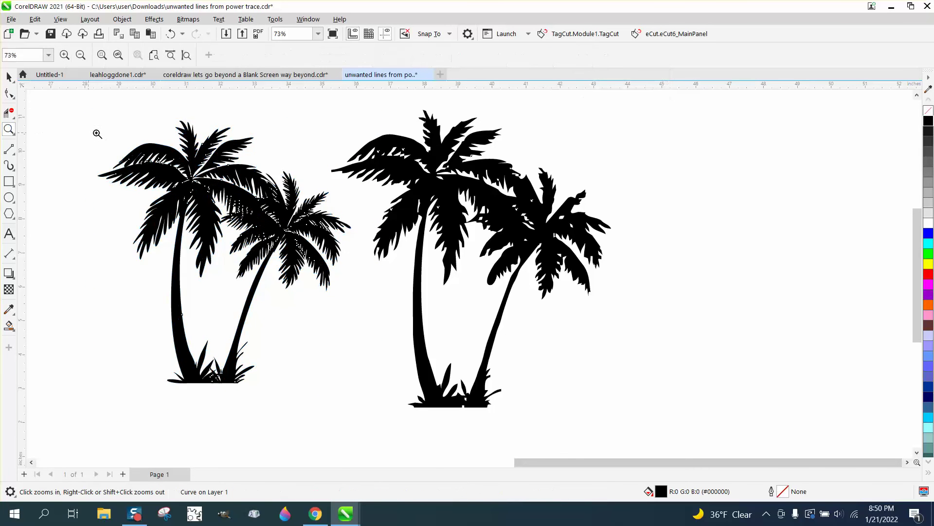
left_click_drag(142, 117, 341, 266)
scroll(341, 266, "down", 8)
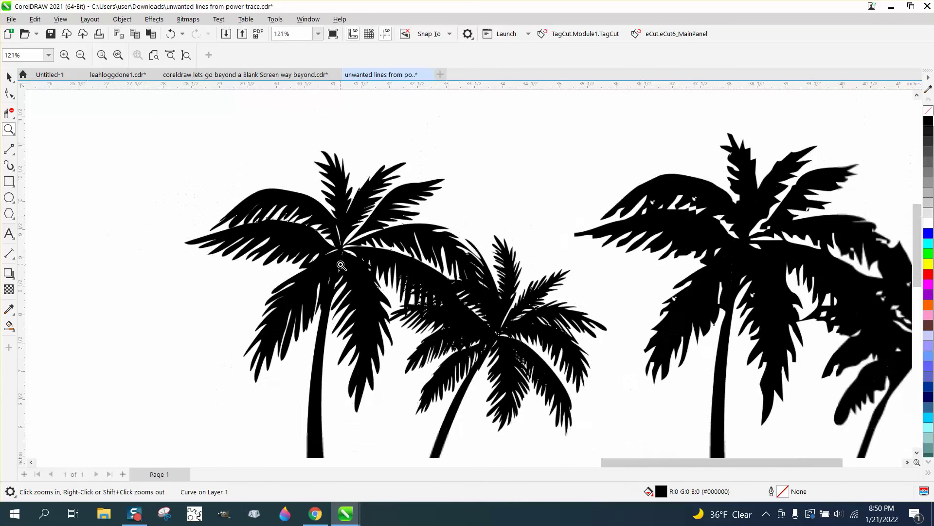
scroll(339, 260, "down", 2)
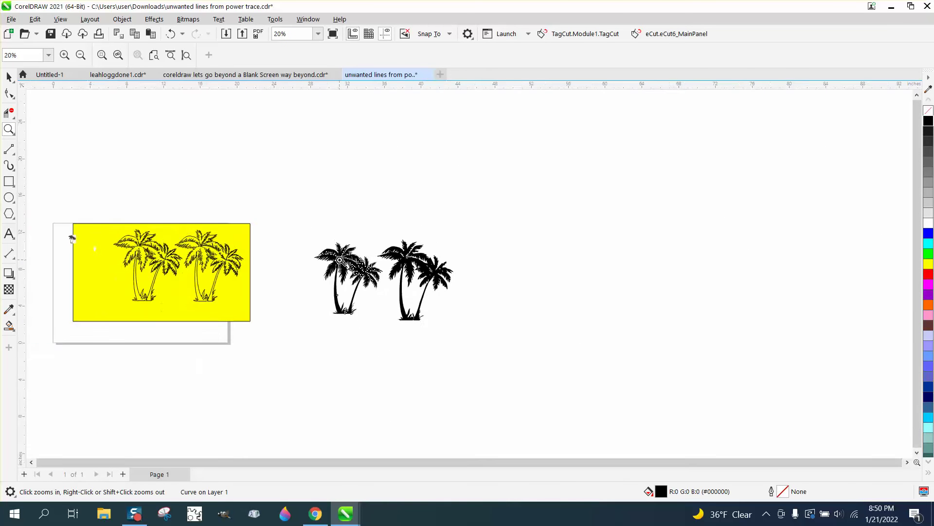